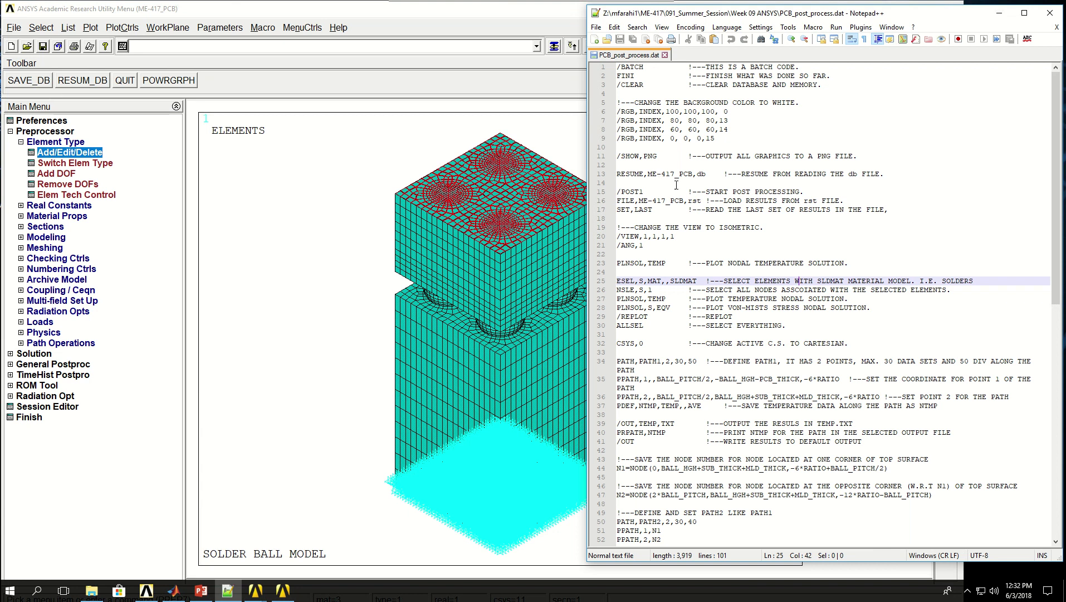
Check the ansys working folder for the ME-417_PCB database and ME-417_PCB.rst results files that the script refers to.
double_click(701, 174)
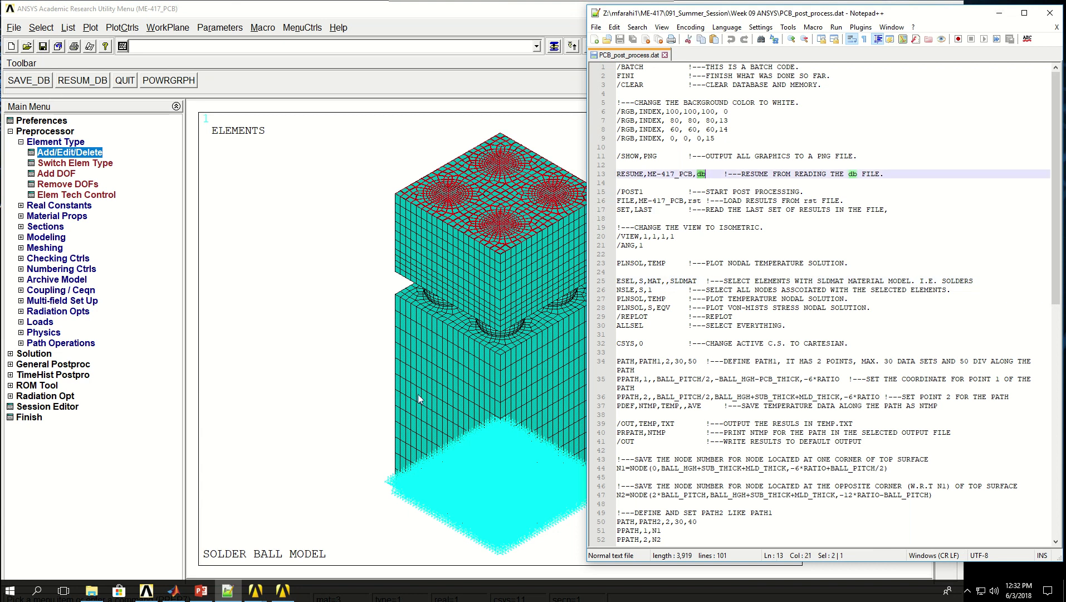
click(98, 592)
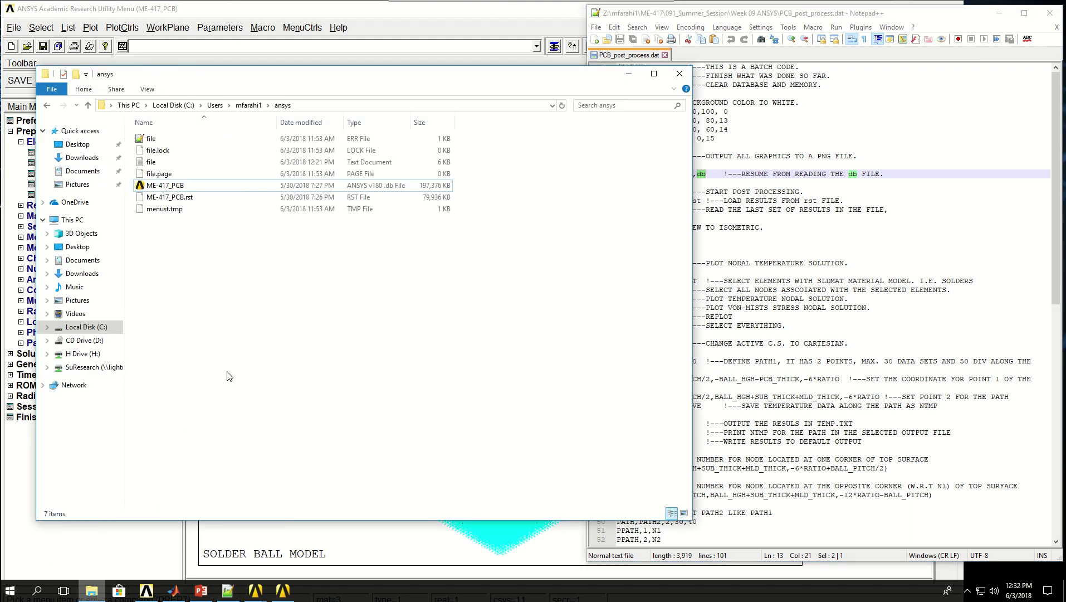
click(153, 188)
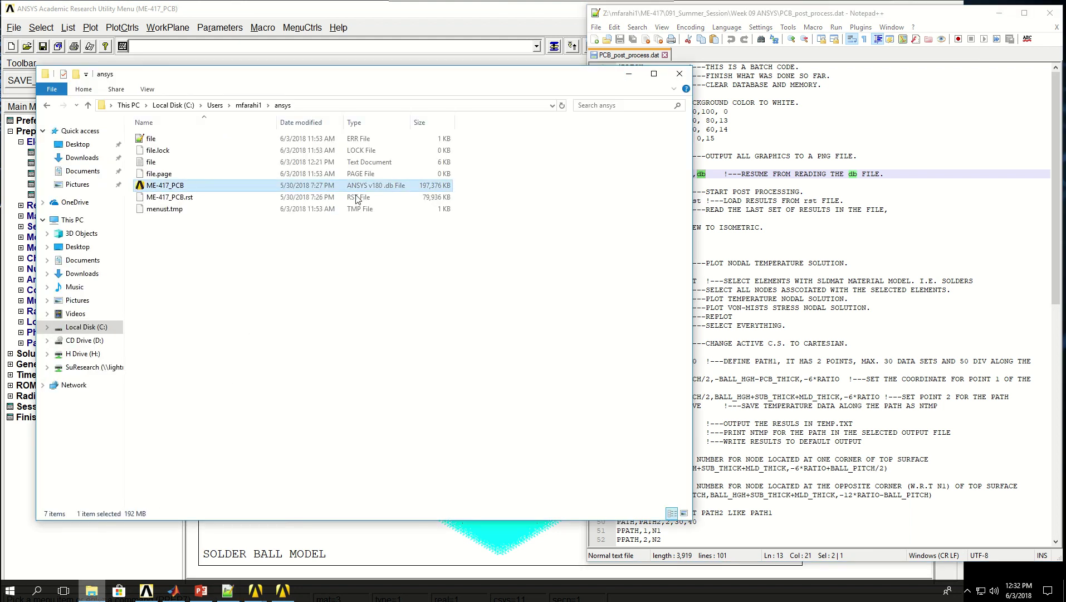
click(185, 200)
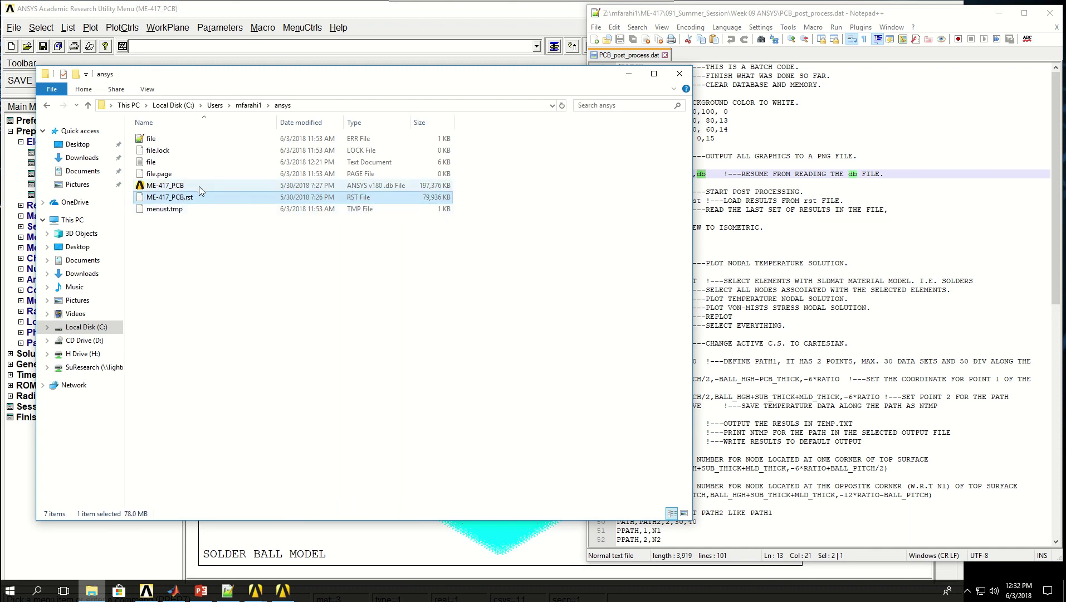
click(630, 75)
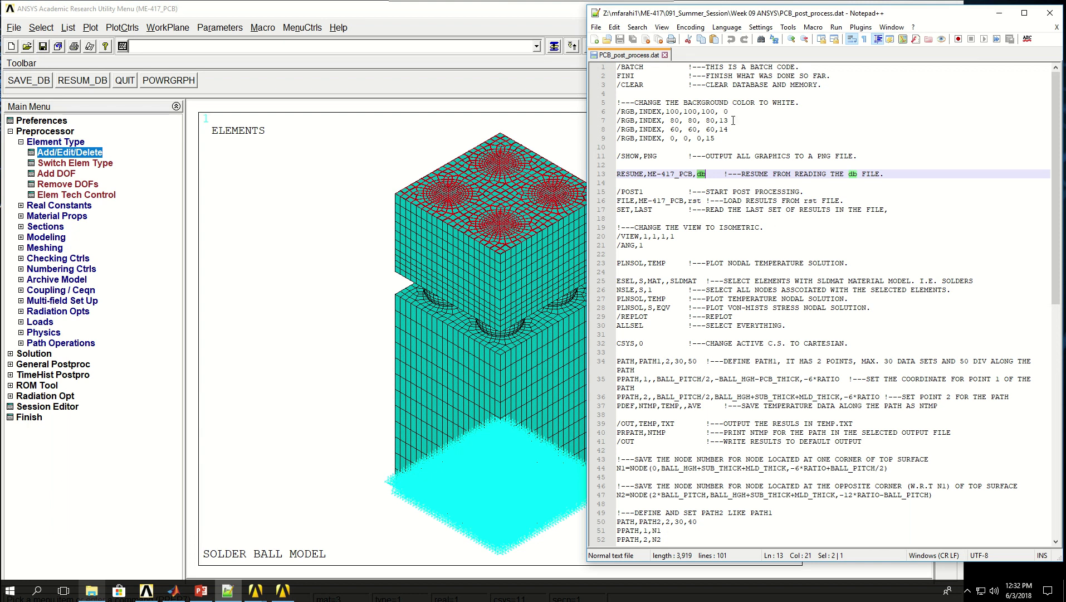
Review the PCB_post_process.dat script, examining the batch, background colour, PNG output and RESUME commands.
scroll(749, 168, down, 14)
scroll(753, 200, up, 13)
click(805, 68)
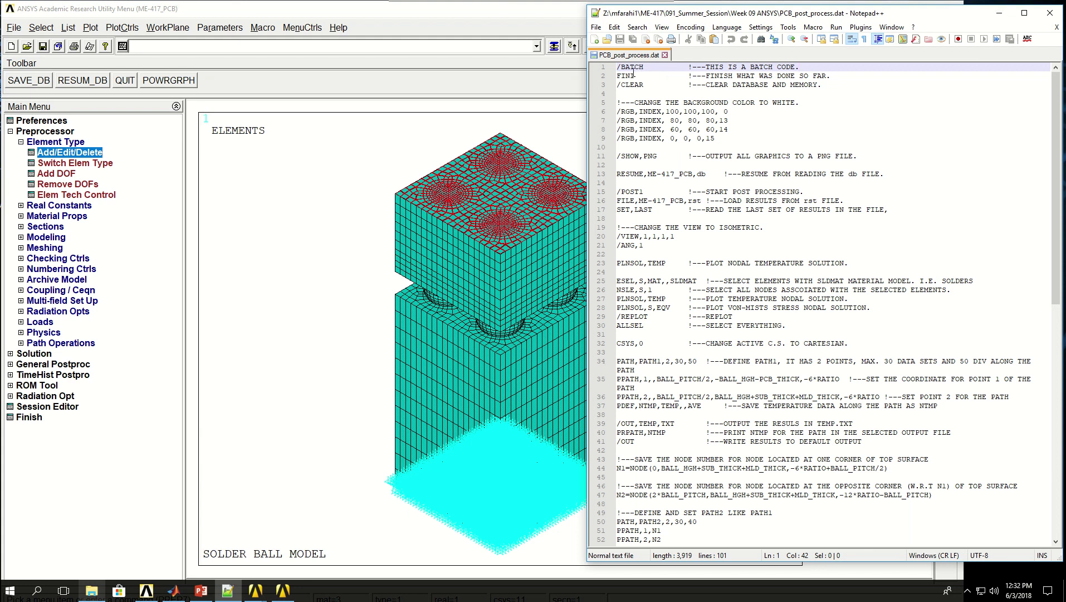
drag(634, 102, 637, 137)
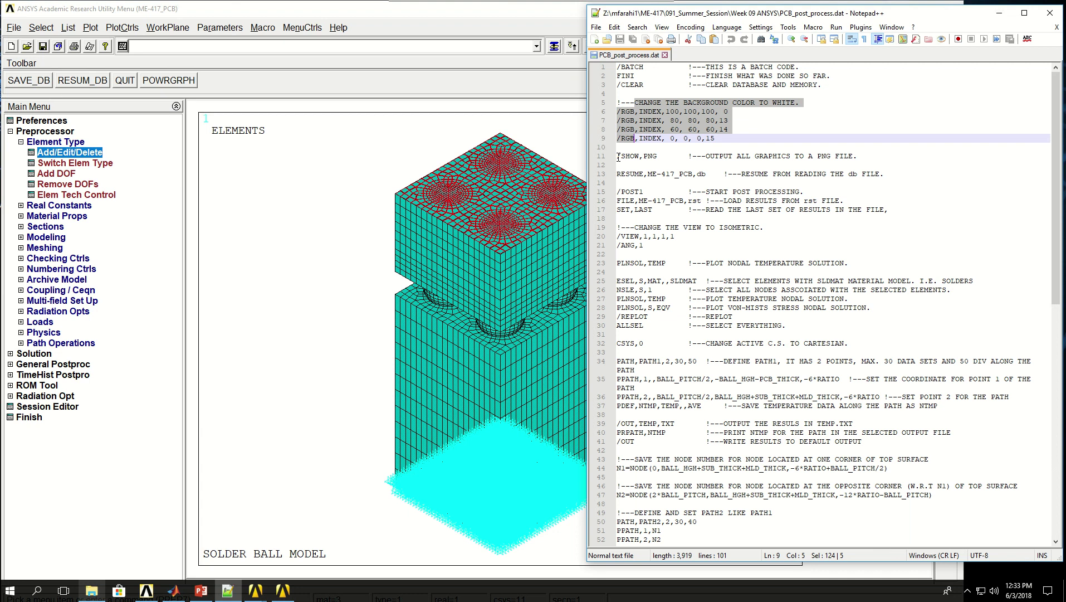
drag(617, 157, 856, 161)
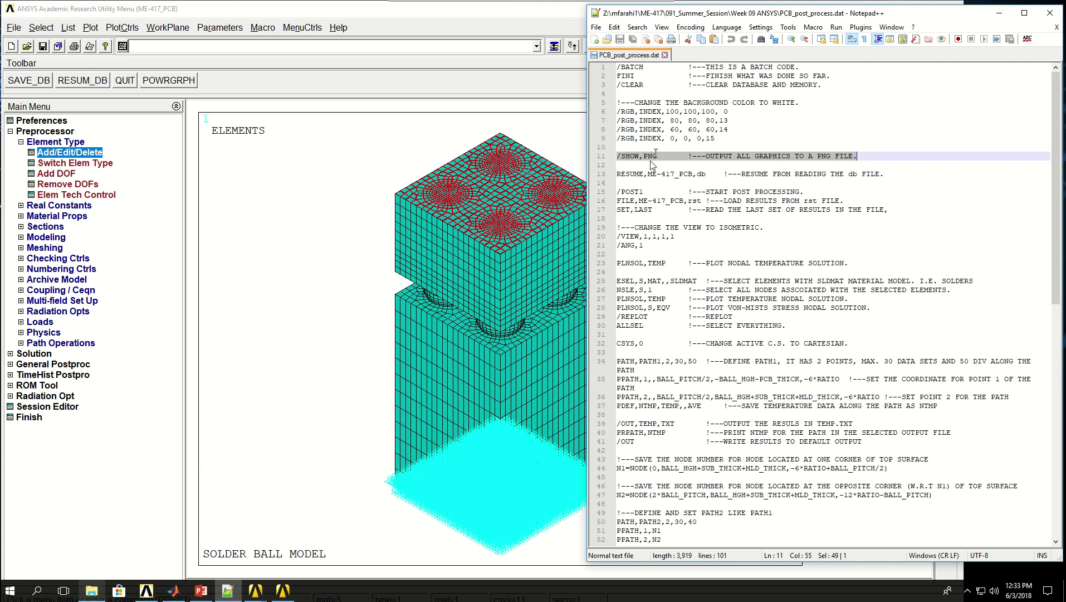
drag(618, 174, 645, 174)
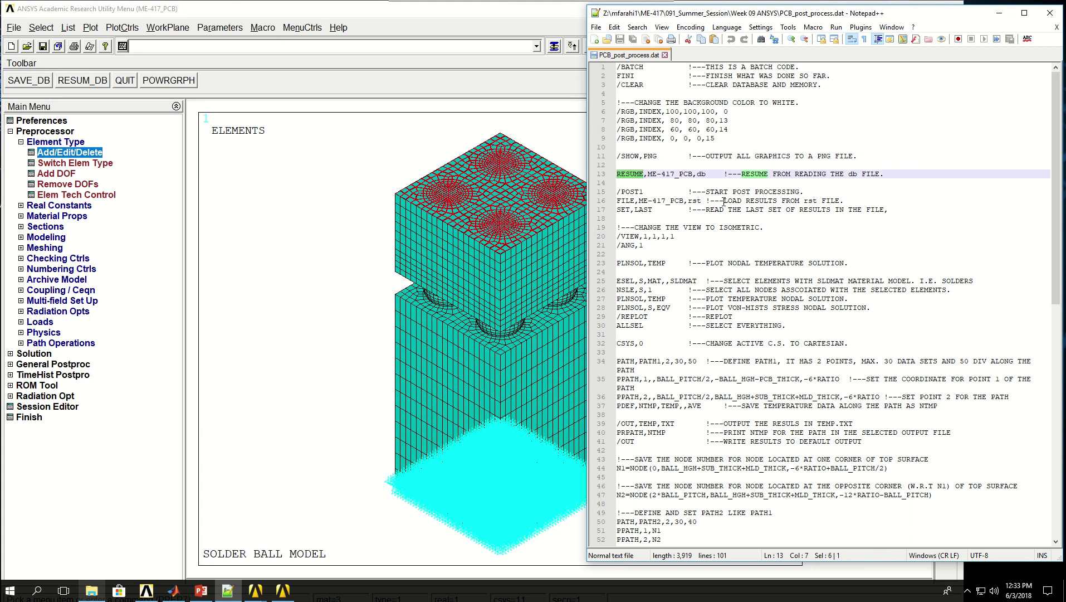
double_click(701, 173)
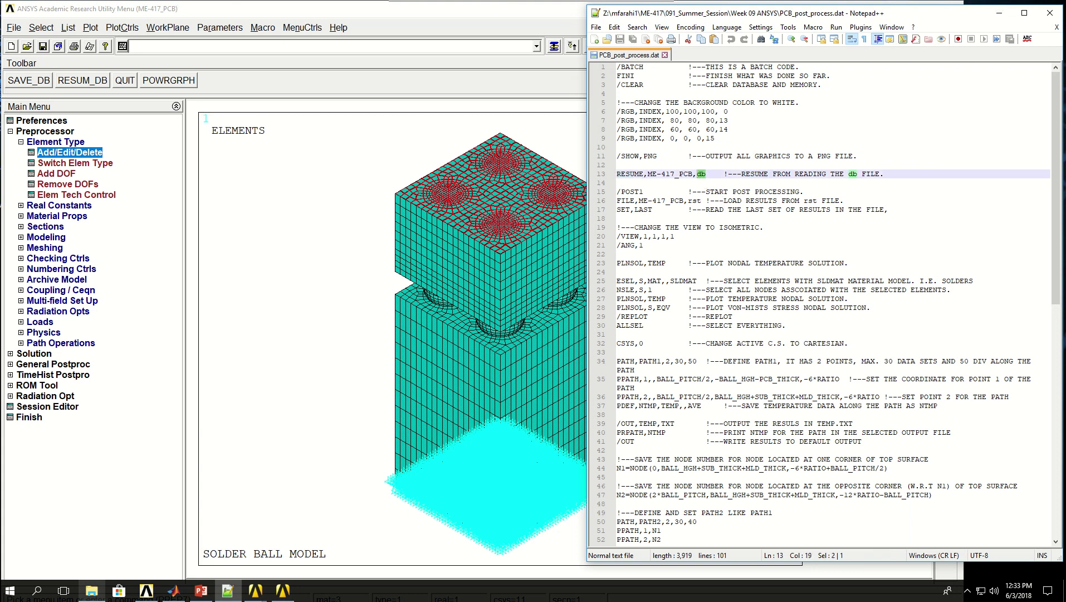
drag(648, 175, 692, 172)
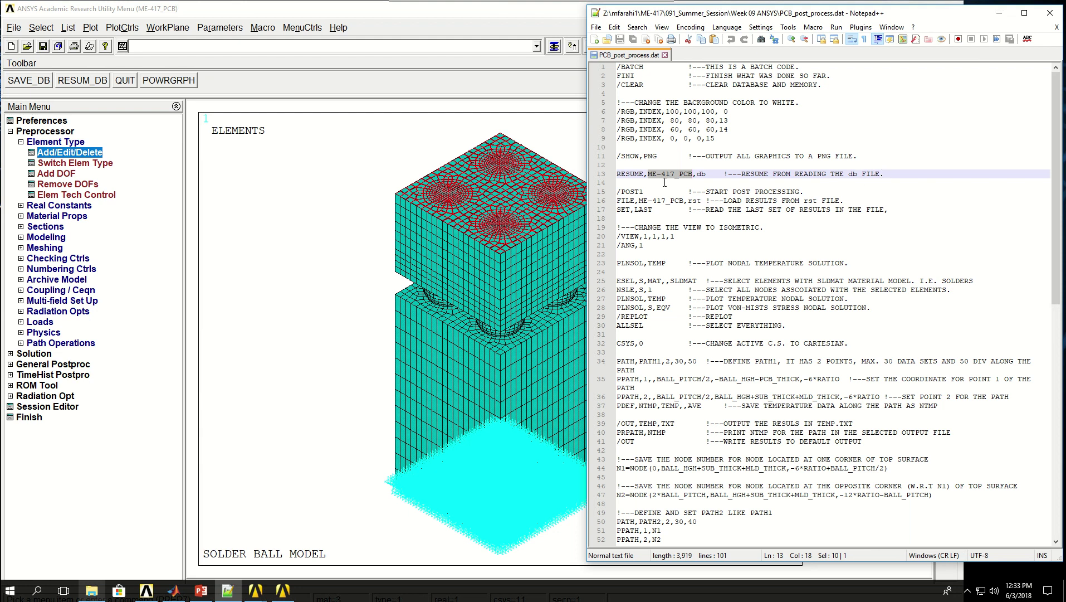
Run the script's FINI and /CLEAR commands in ANSYS to clear the current database and memory.
drag(822, 85, 604, 77)
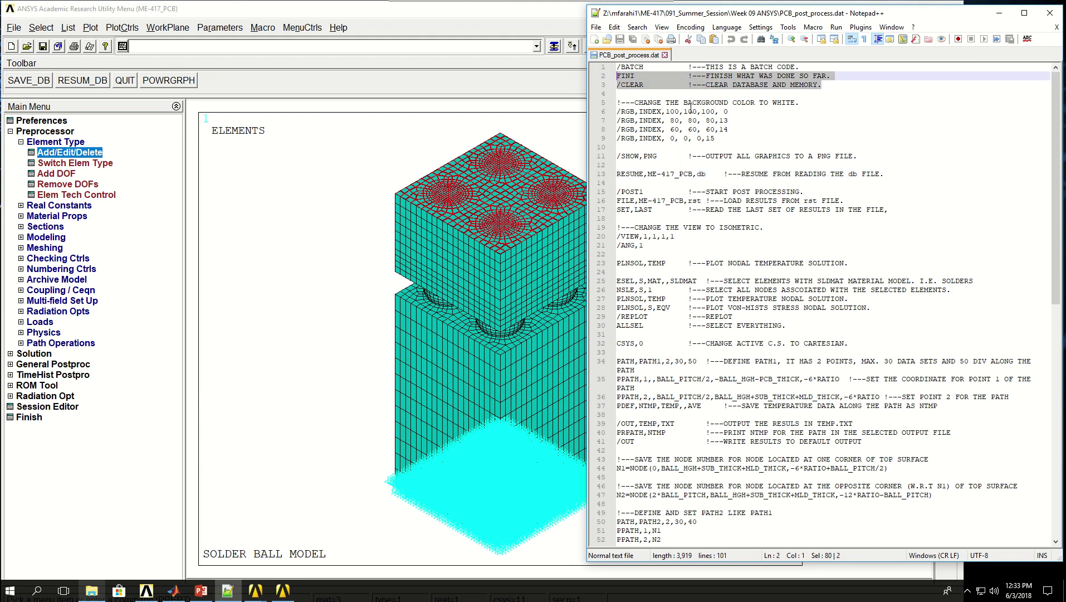
right_click(446, 47)
click(479, 124)
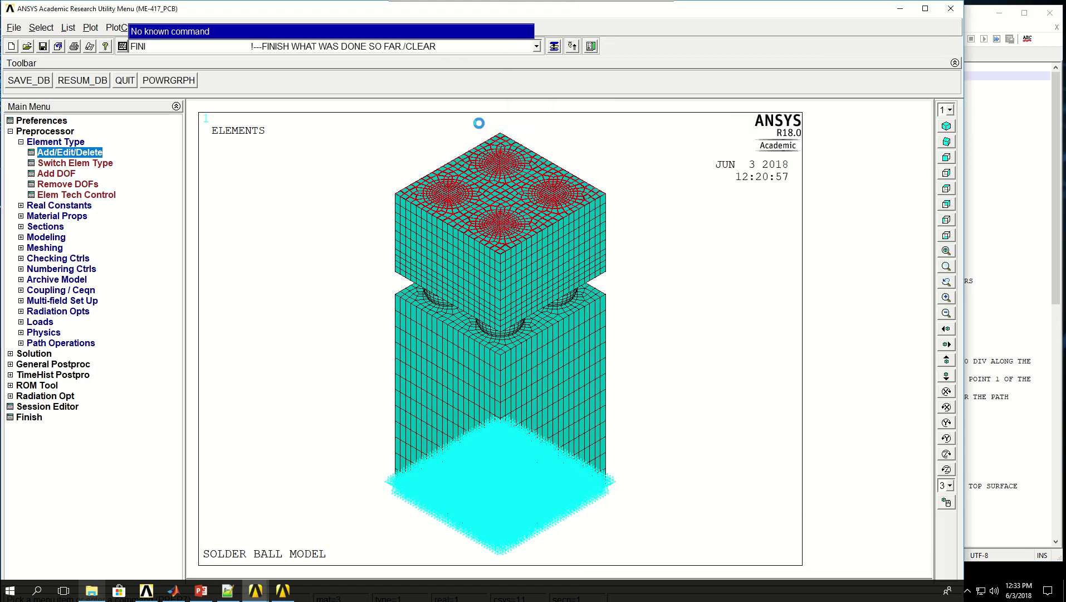
key(Return)
click(138, 87)
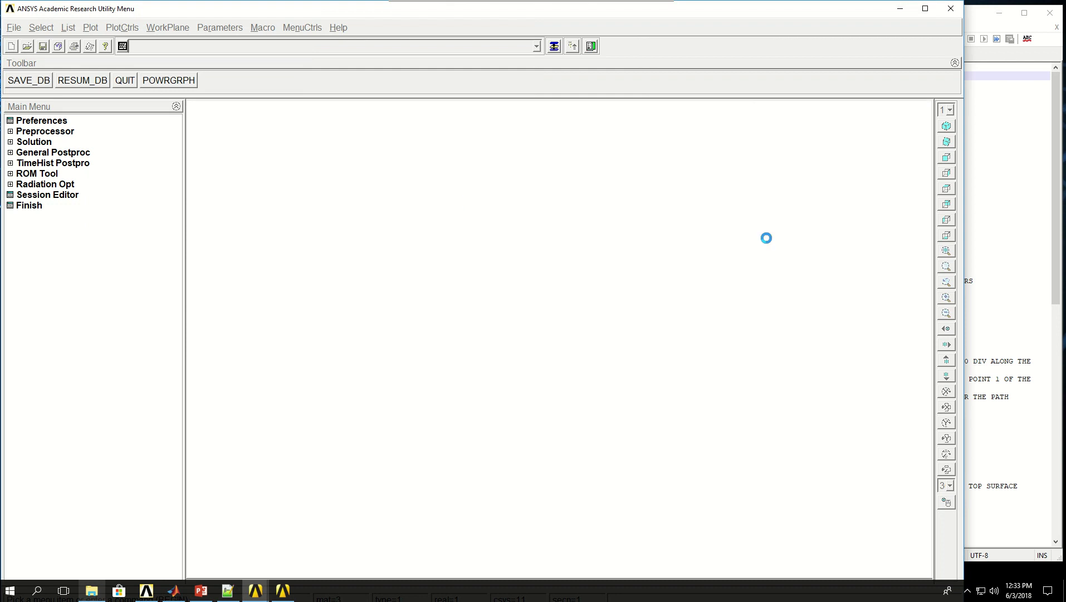
click(947, 250)
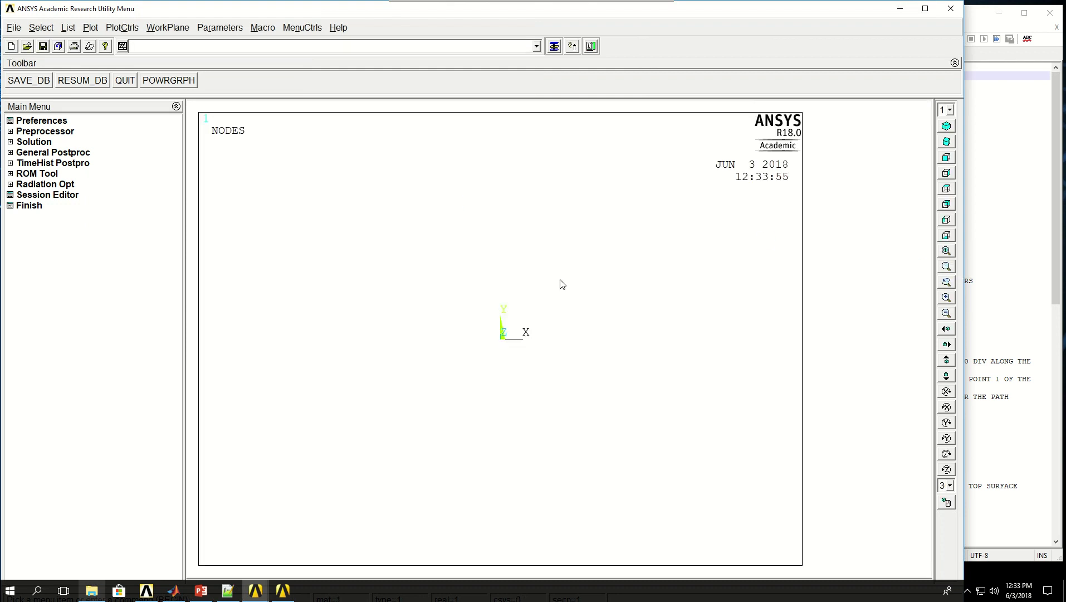
Run the script's RESUME,ME-417_PCB,db line in ANSYS to reload the solder ball model, and show it in isometric view.
click(1053, 187)
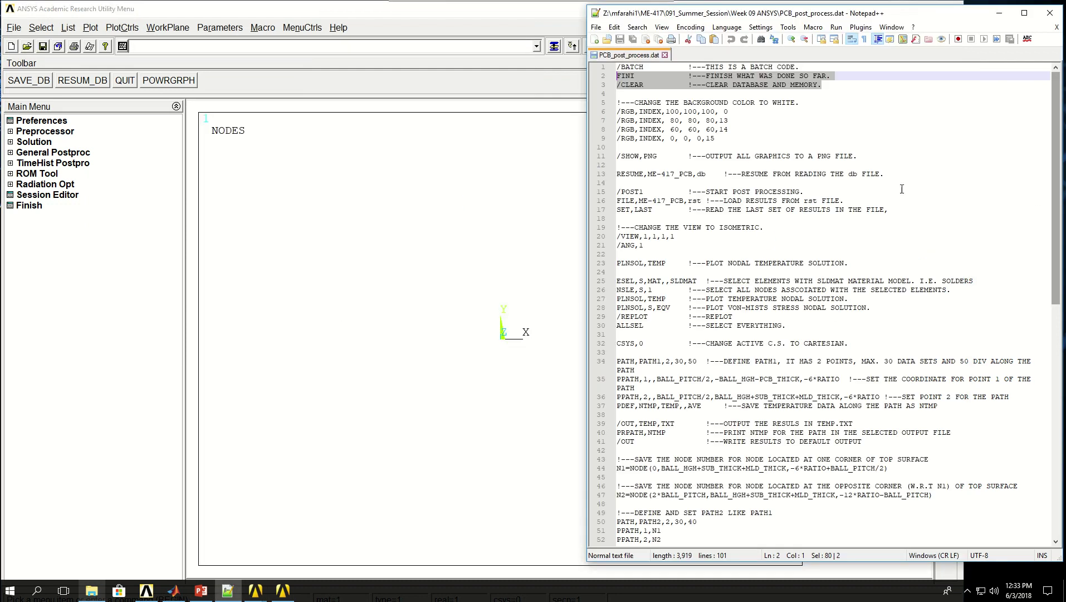
click(631, 165)
key(shift+Down)
key(shift+Down)
key(ctrl+c)
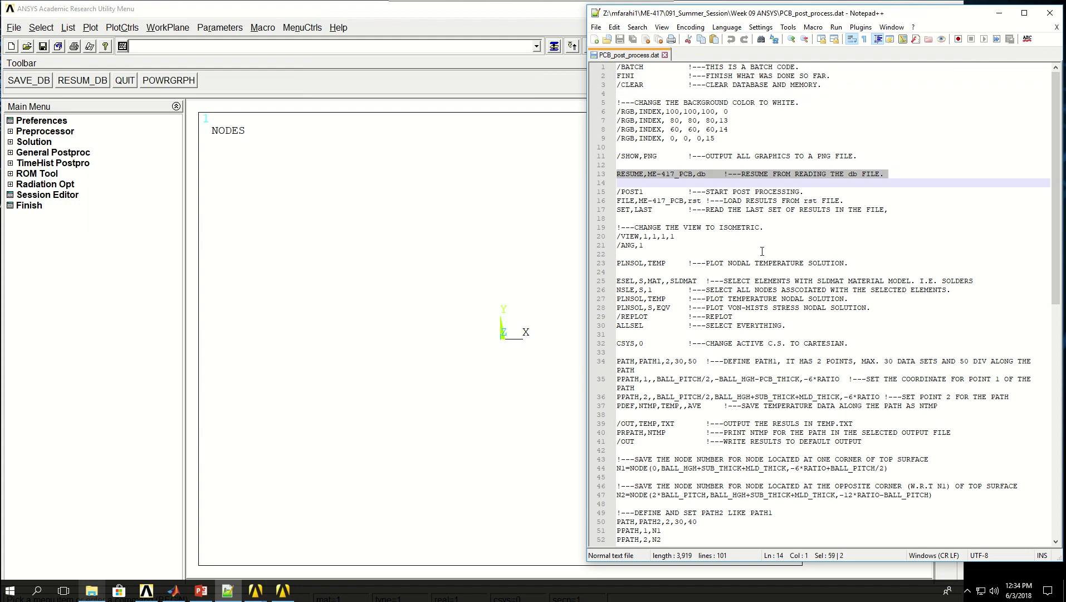
right_click(404, 49)
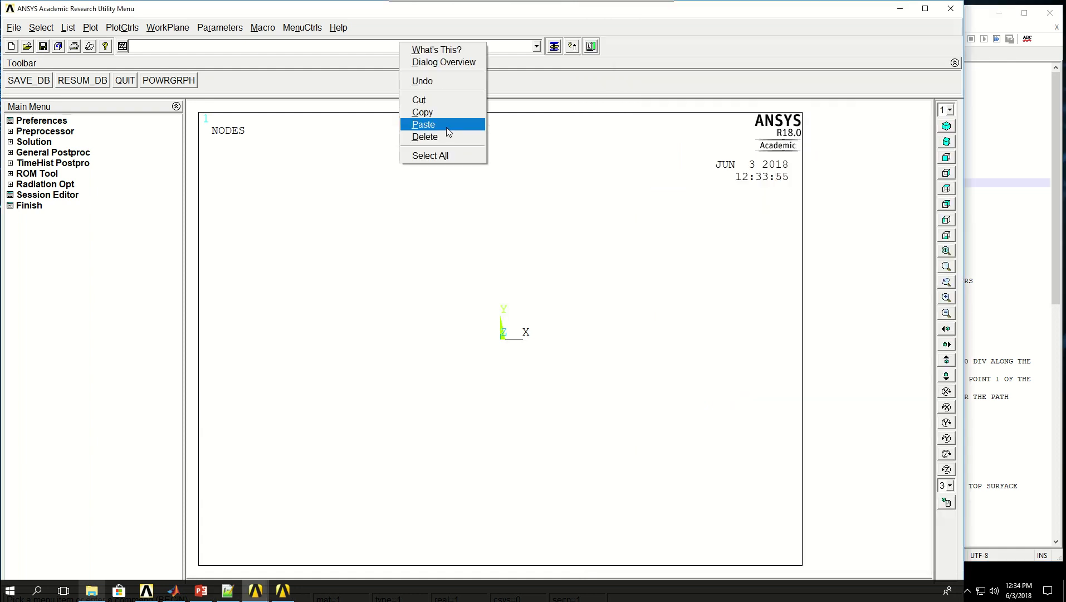
click(446, 122)
key(Return)
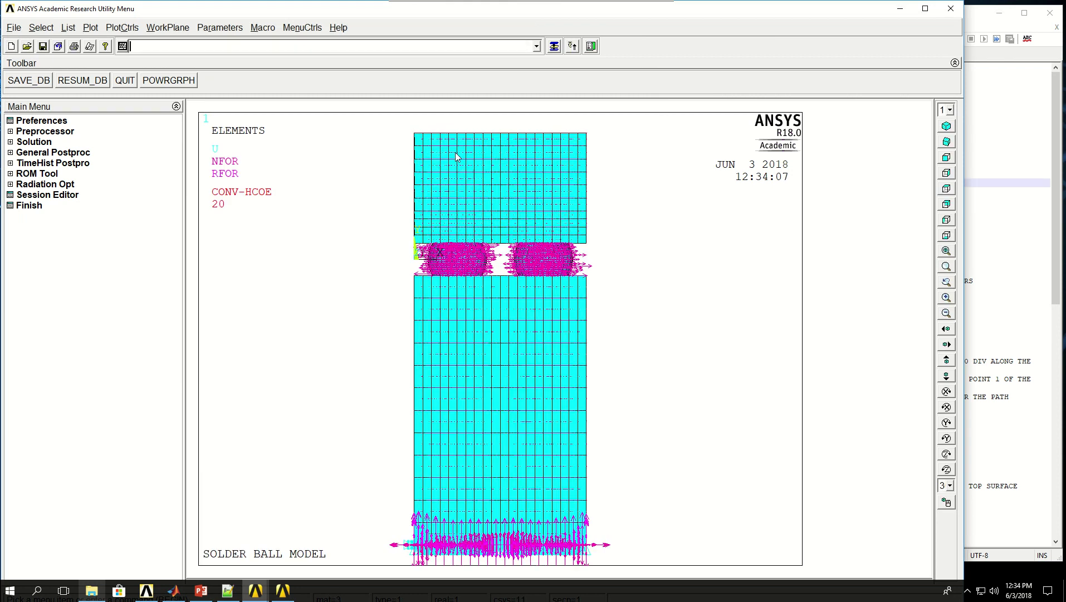
click(946, 127)
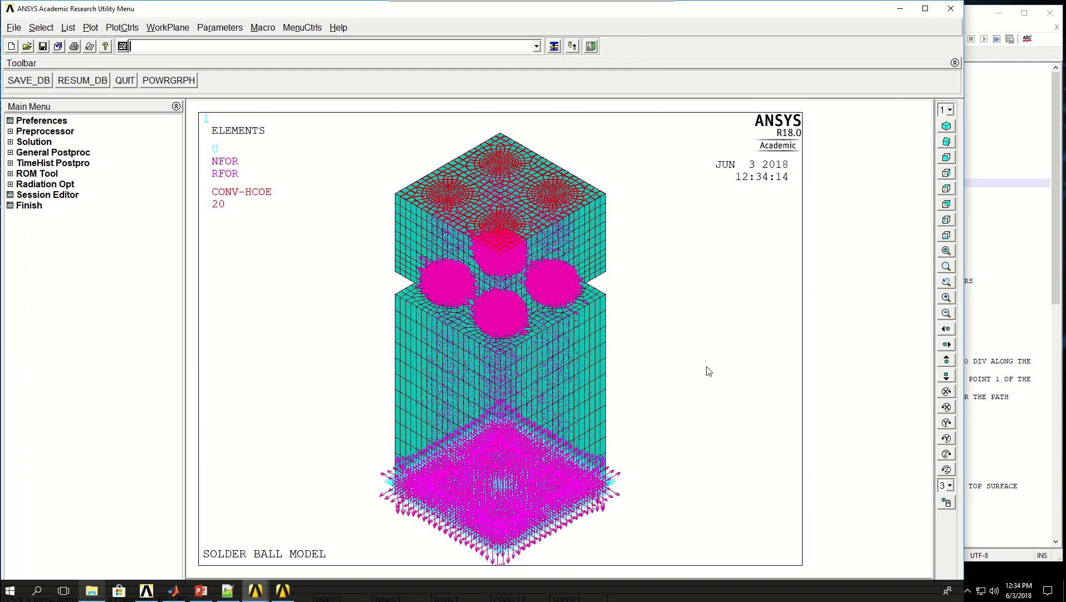
Run the script's /POST1 and FILE,ME-417_PCB,rst lines in ANSYS to start post-processing and load the results file.
click(1057, 199)
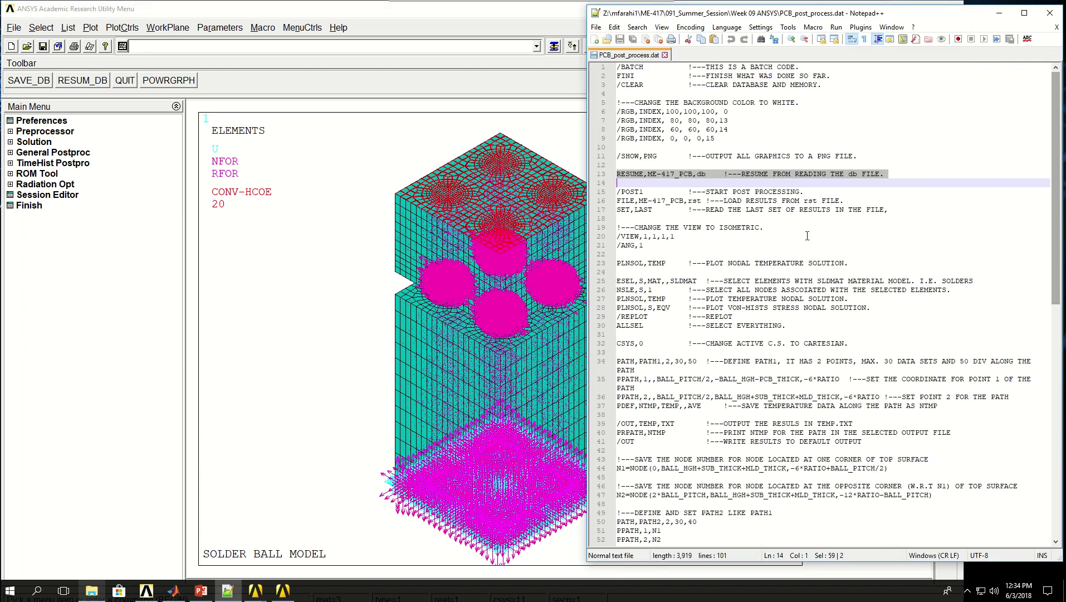
click(670, 191)
click(631, 191)
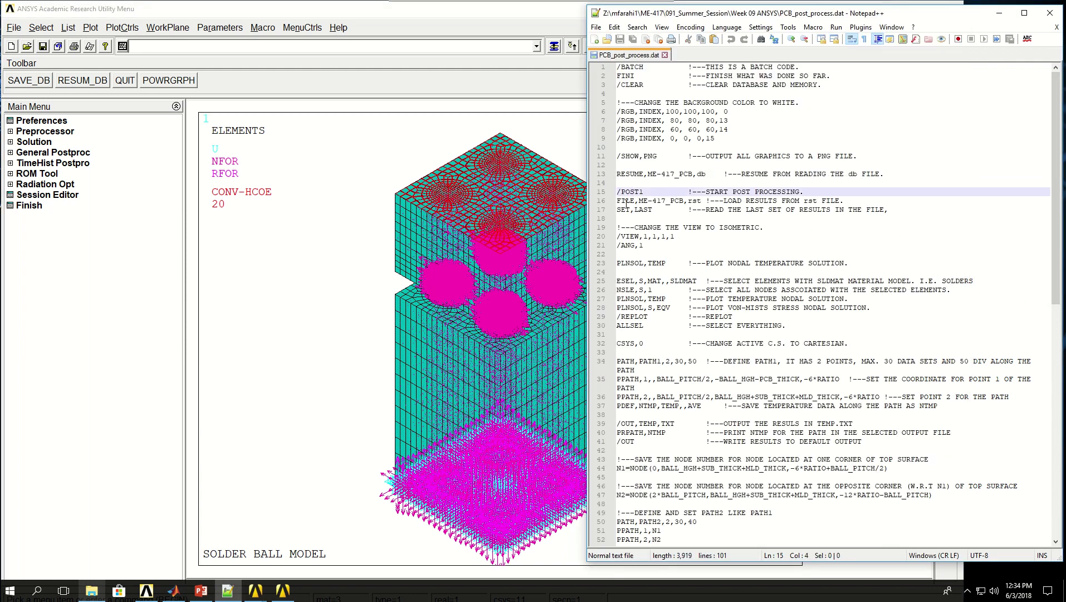
click(624, 202)
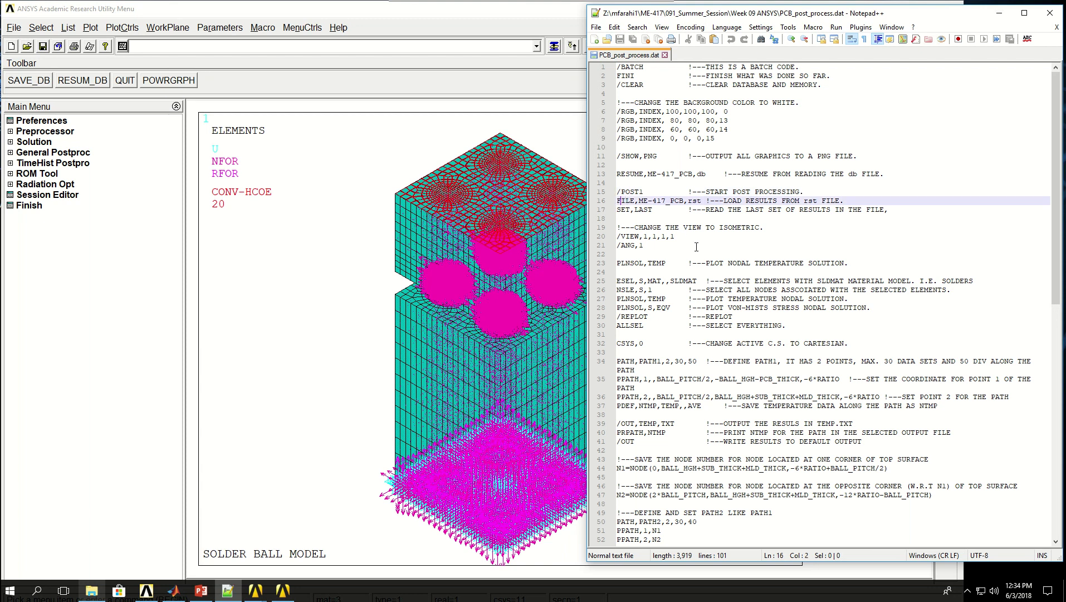
click(644, 192)
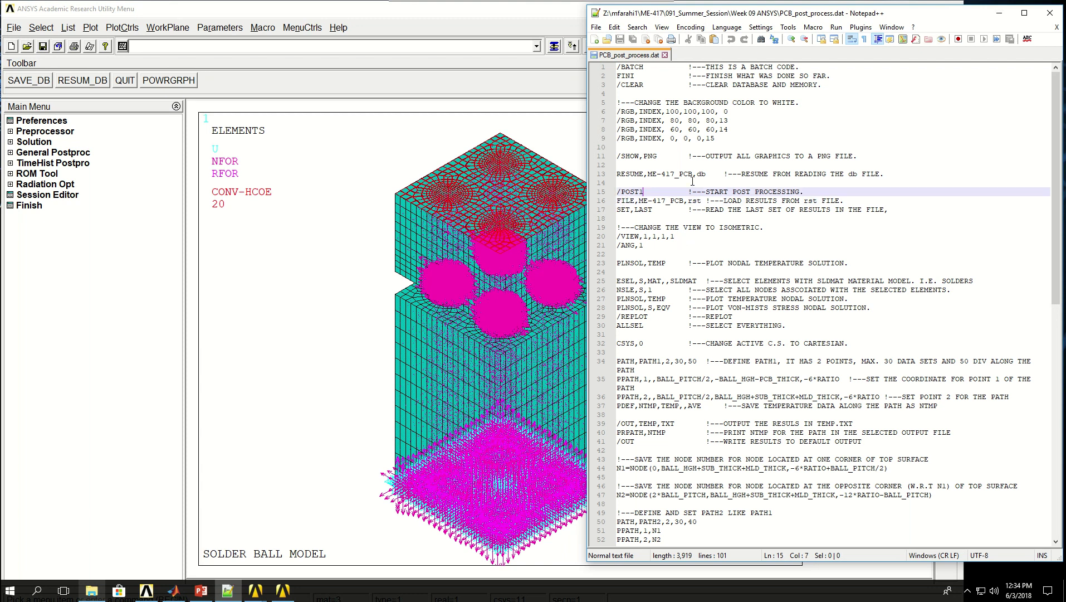
key(shift+Down)
key(shift+Down)
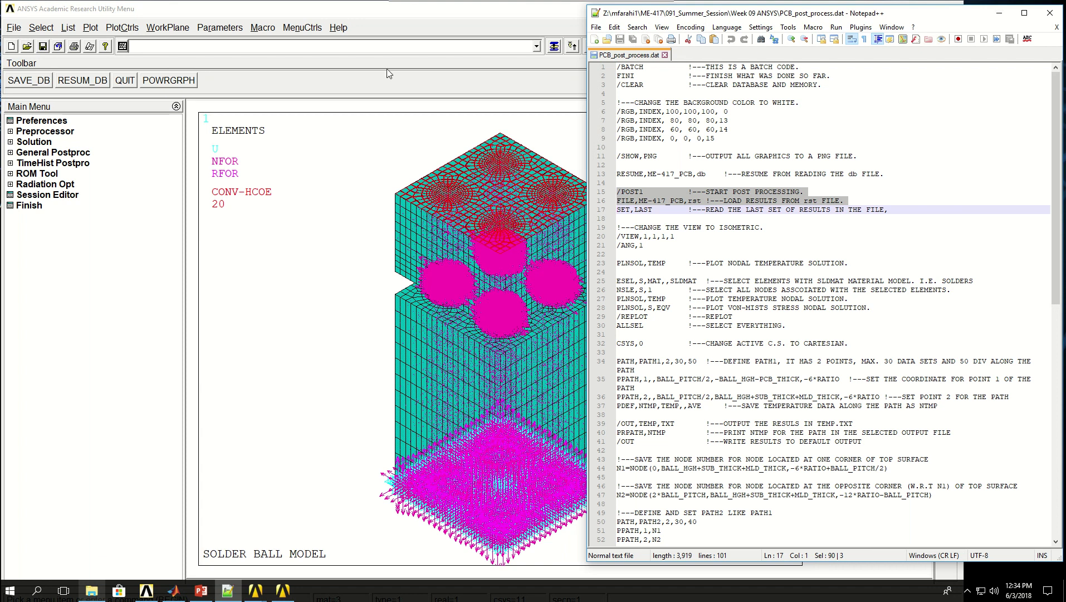
right_click(386, 46)
click(409, 126)
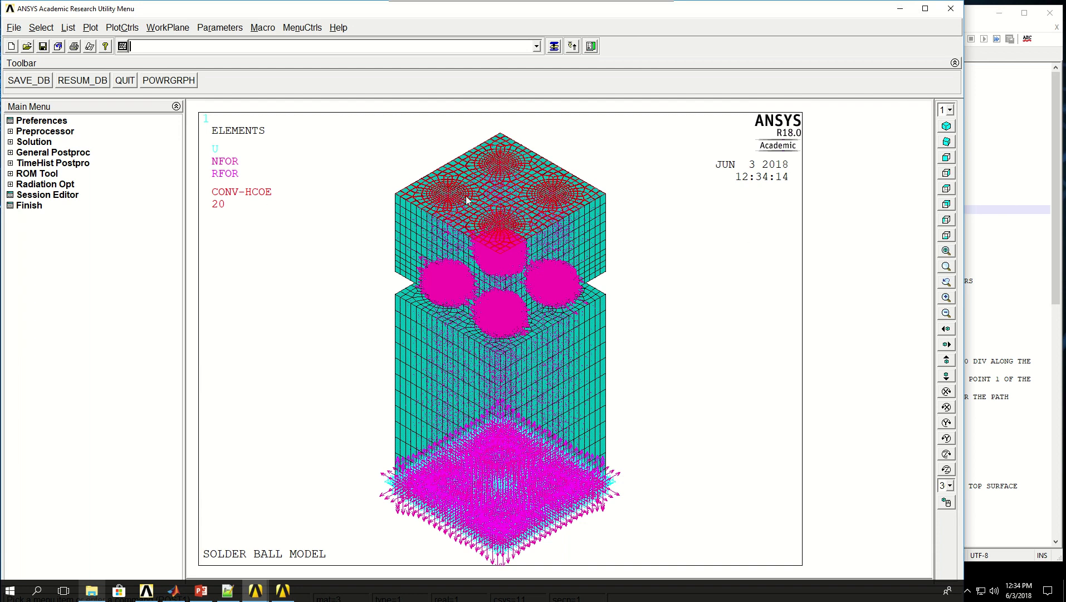
Run the script's SET,LAST line in ANSYS to read the last set of results.
key(alt+Tab)
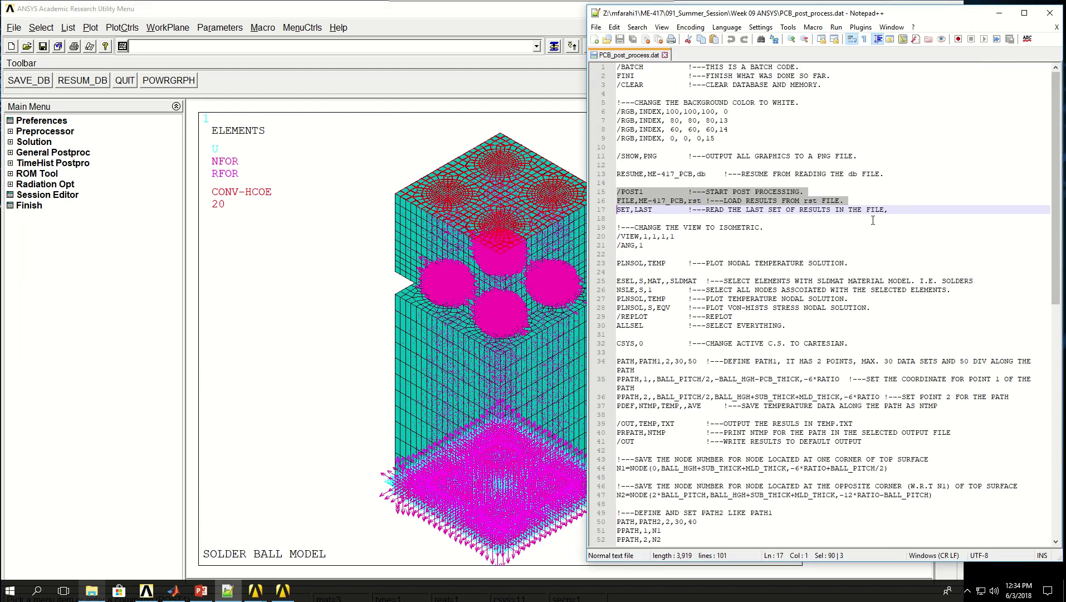
key(Right)
key(shift+Down)
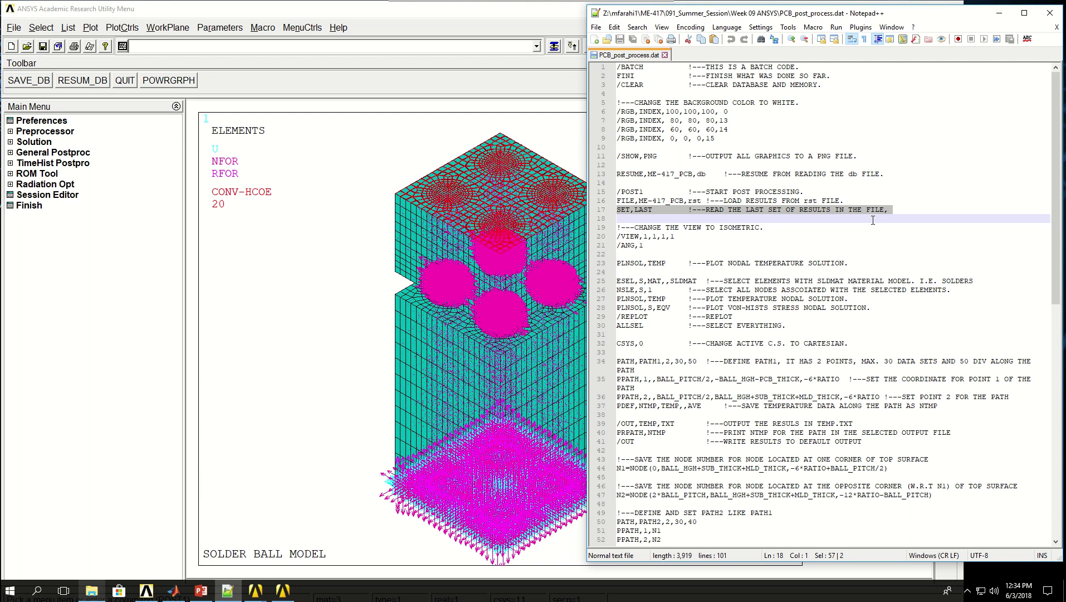
right_click(471, 49)
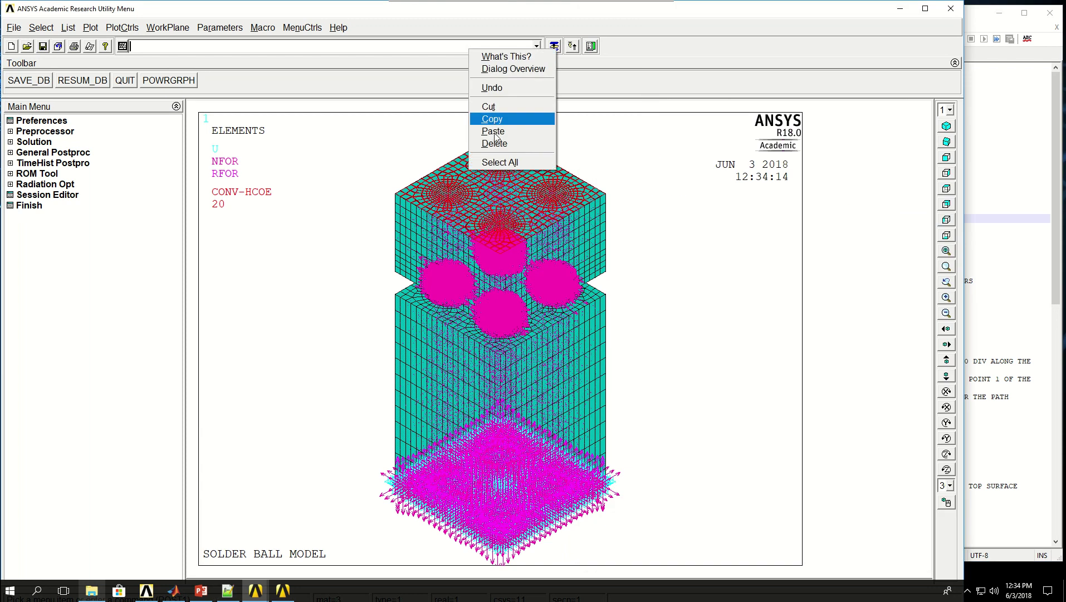
click(493, 131)
key(Return)
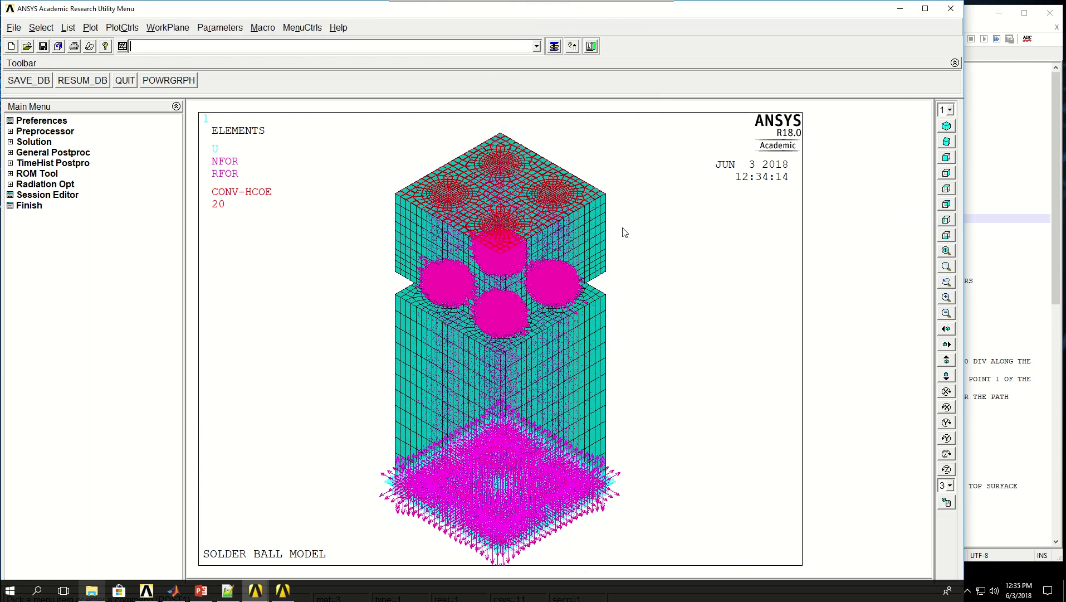
Run the script's PLNSOL,TEMP line in ANSYS to plot the nodal temperature solution of the whole model.
click(1056, 184)
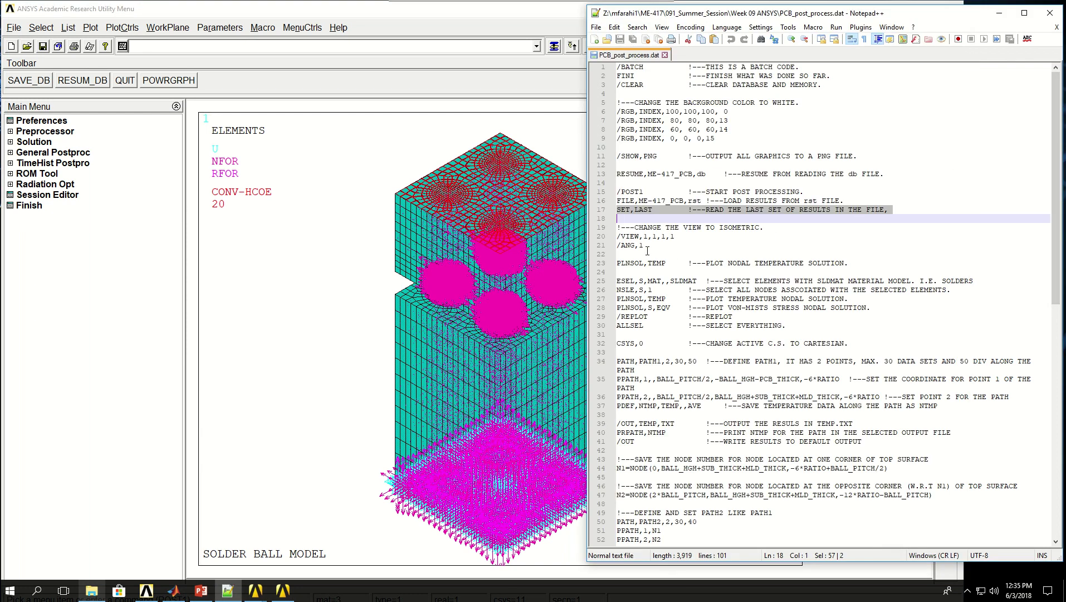
drag(645, 254, 616, 228)
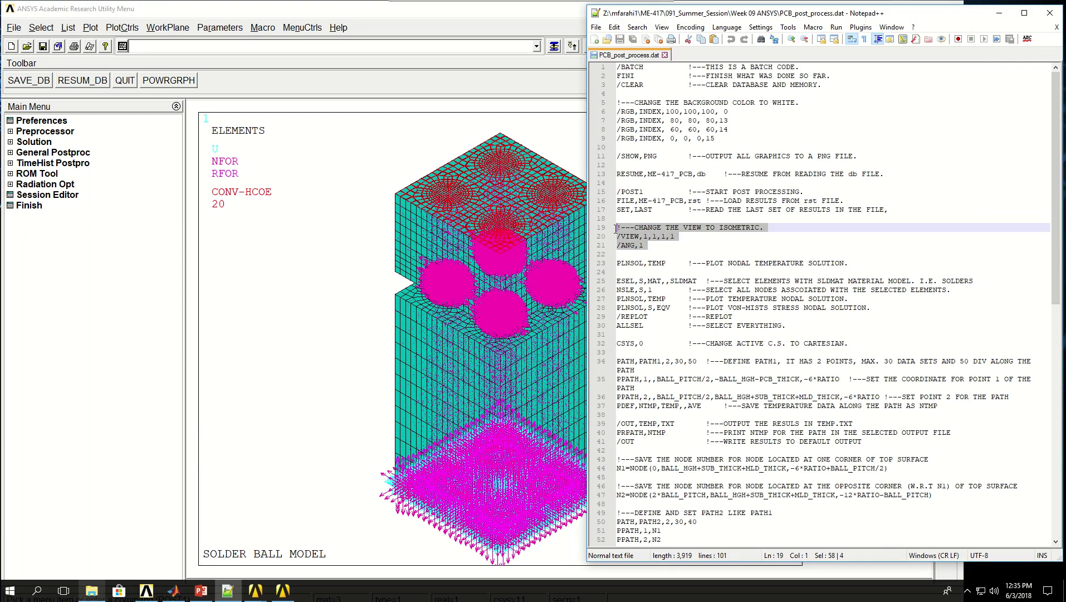
click(622, 261)
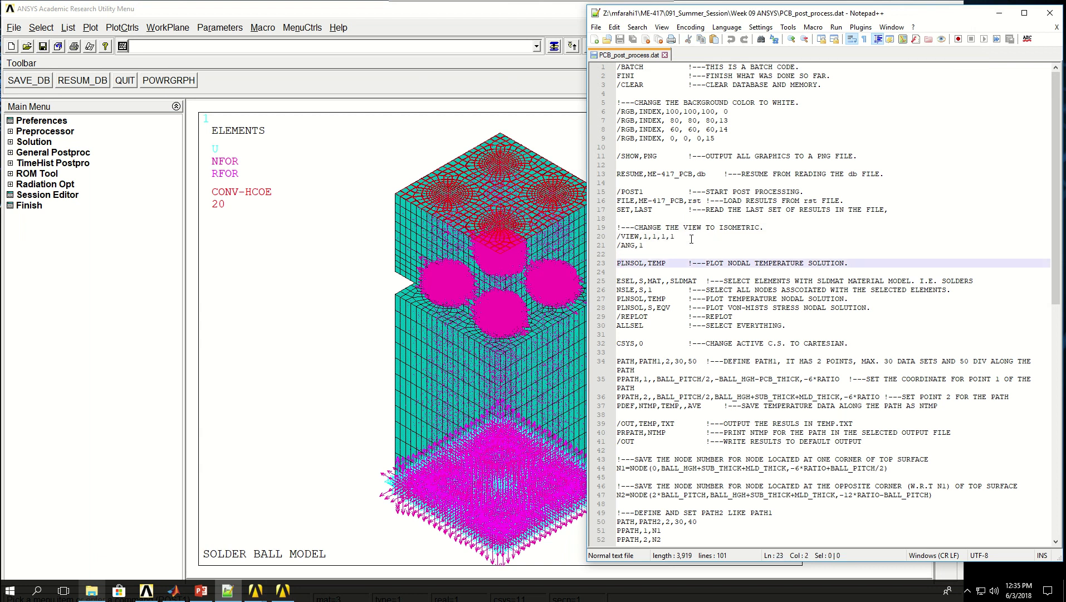
key(Home)
key(shift+Down)
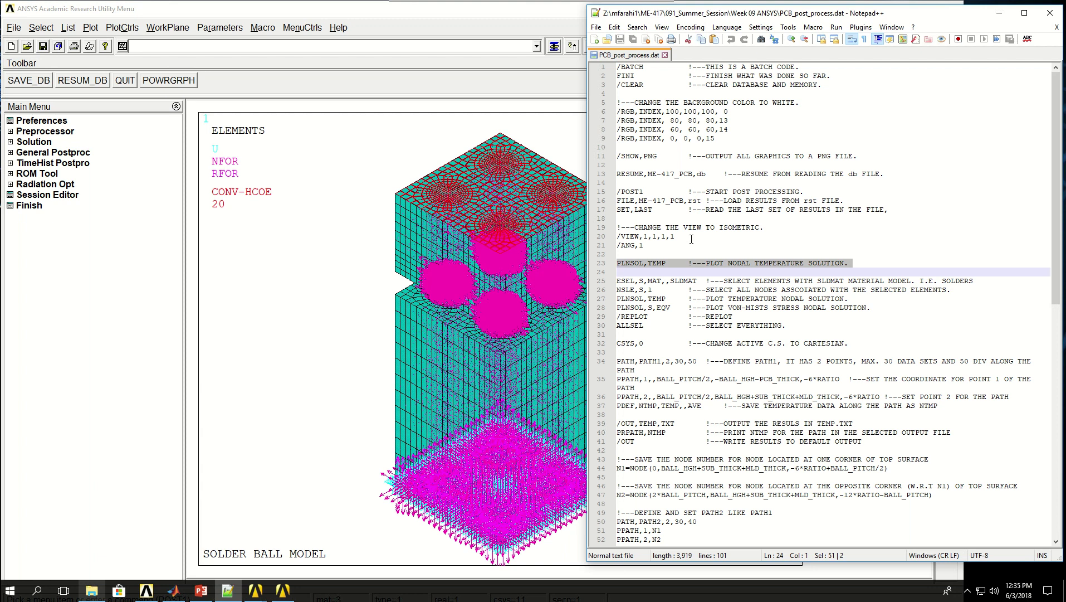
right_click(359, 46)
click(377, 131)
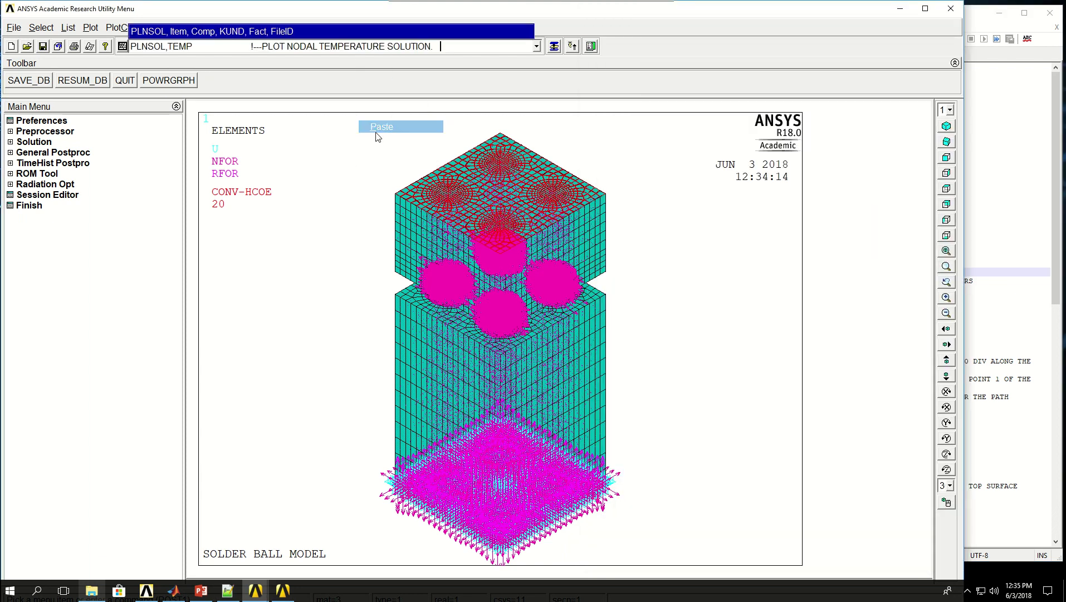
key(Return)
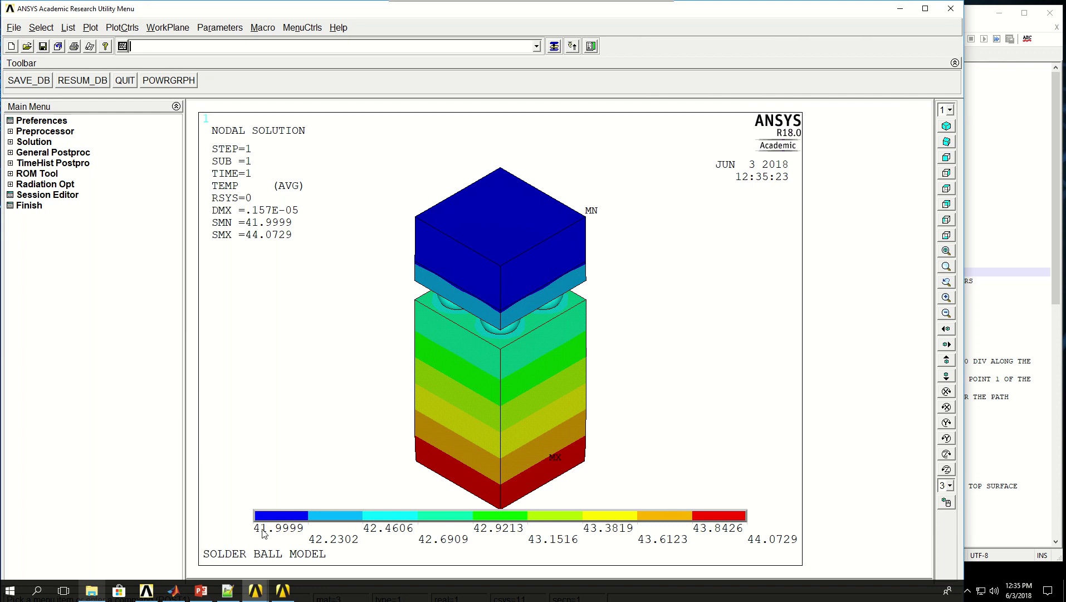
Show the temperature contour plot in ANSYS in front view to inspect the layers and solder balls.
click(1057, 153)
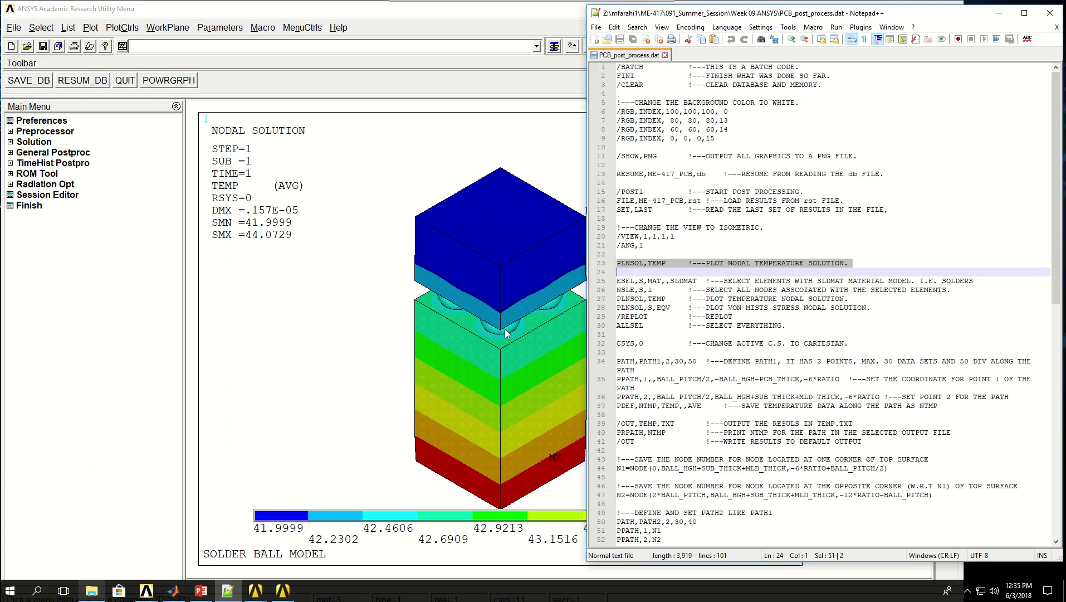
click(485, 10)
click(948, 158)
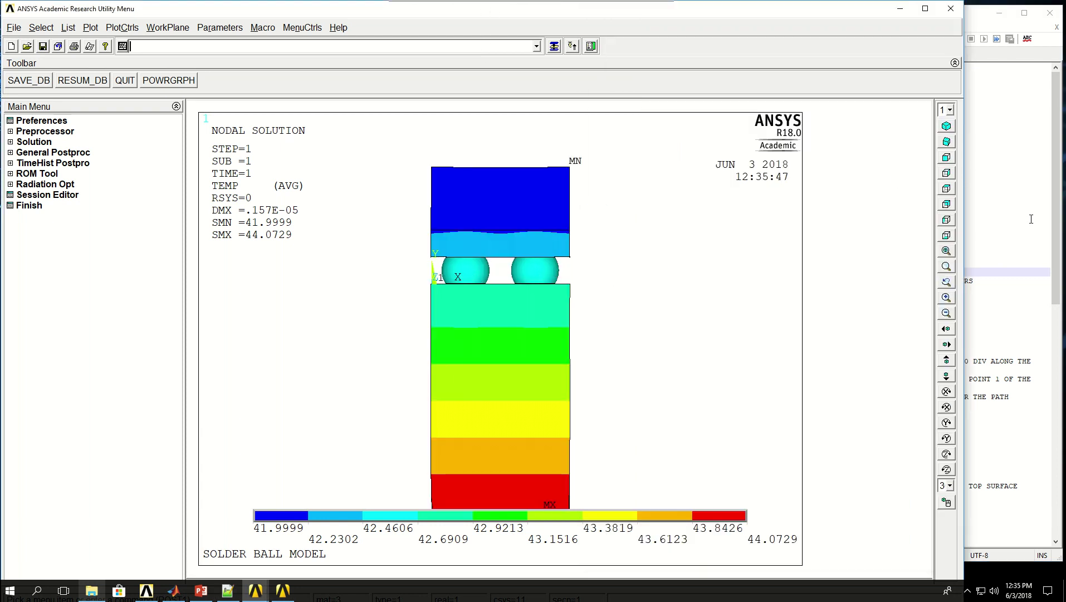
Examine the arguments of the ESEL,S,MAT,,SLDMAT line in the PCB_post_process.dat script, up to the SLDMAT material name.
click(1053, 179)
click(735, 272)
key(Down)
key(shift+Right)
key(shift+Right)
key(shift+Right)
key(shift+Right)
key(shift+Right)
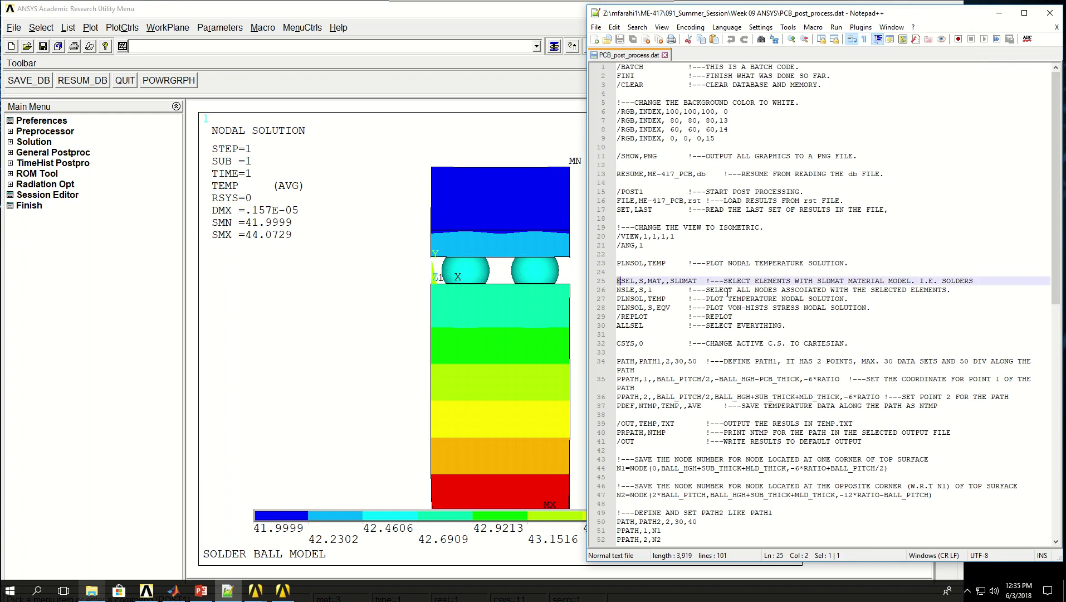
key(shift+Right)
key(Right)
key(Right)
key(shift+Right)
key(shift+Right)
key(shift+Right)
key(Right)
key(shift+Right)
key(shift+Right)
key(shift+Right)
key(shift+Right)
key(shift+Right)
key(shift+Right)
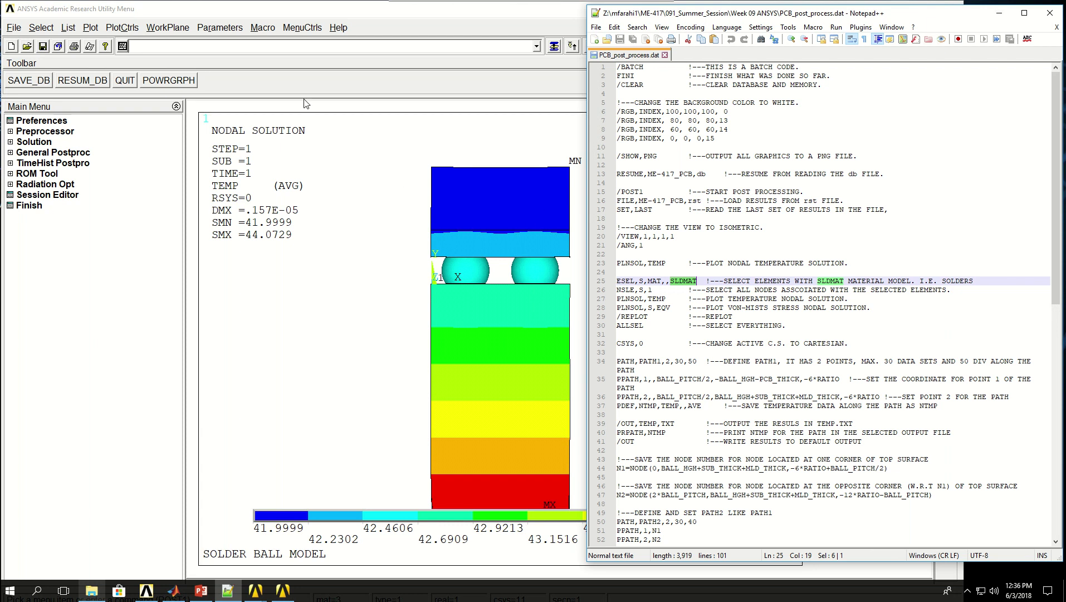
Look up the material number assigned to SLDMAT in the ANSYS scalar parameters.
click(221, 28)
click(236, 45)
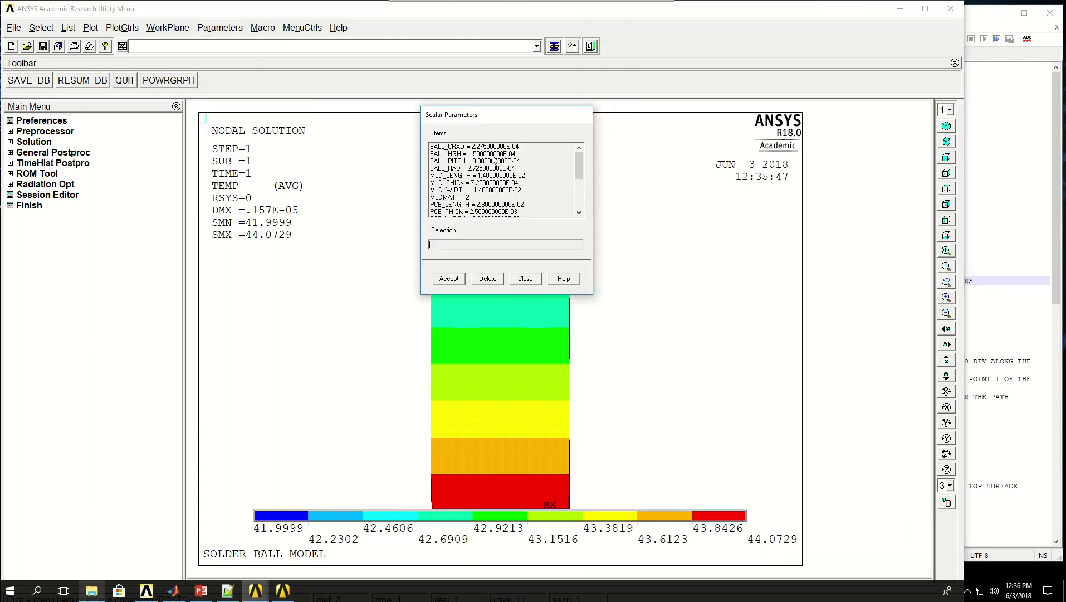
drag(578, 172, 577, 225)
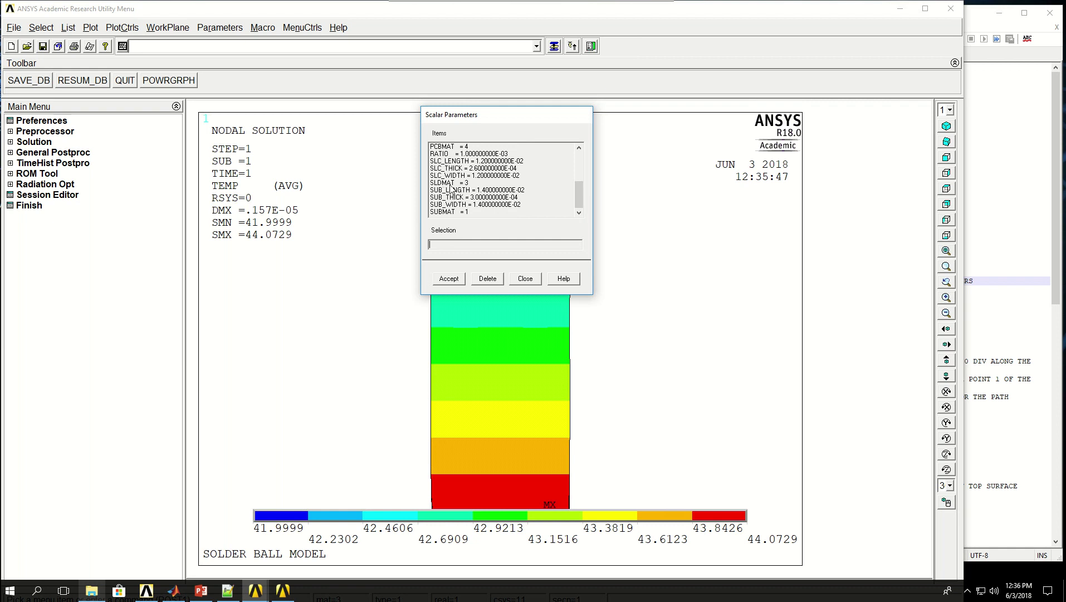
click(524, 279)
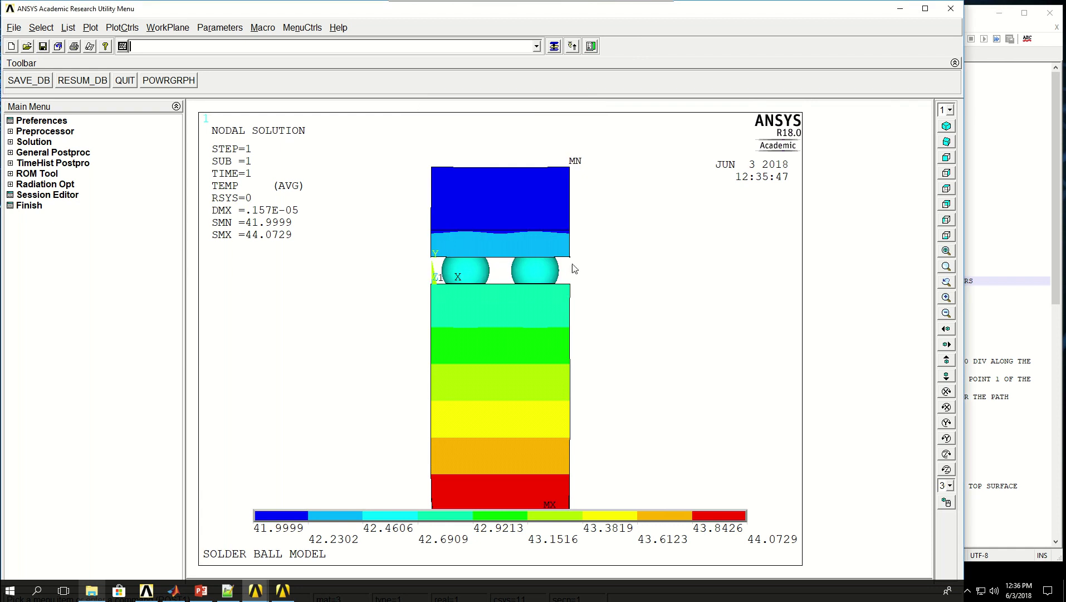
Run the script's ESEL,S,MAT,,SLDMAT line in ANSYS to select the solder elements, and plot them with EPLOT.
click(1056, 206)
key(Up)
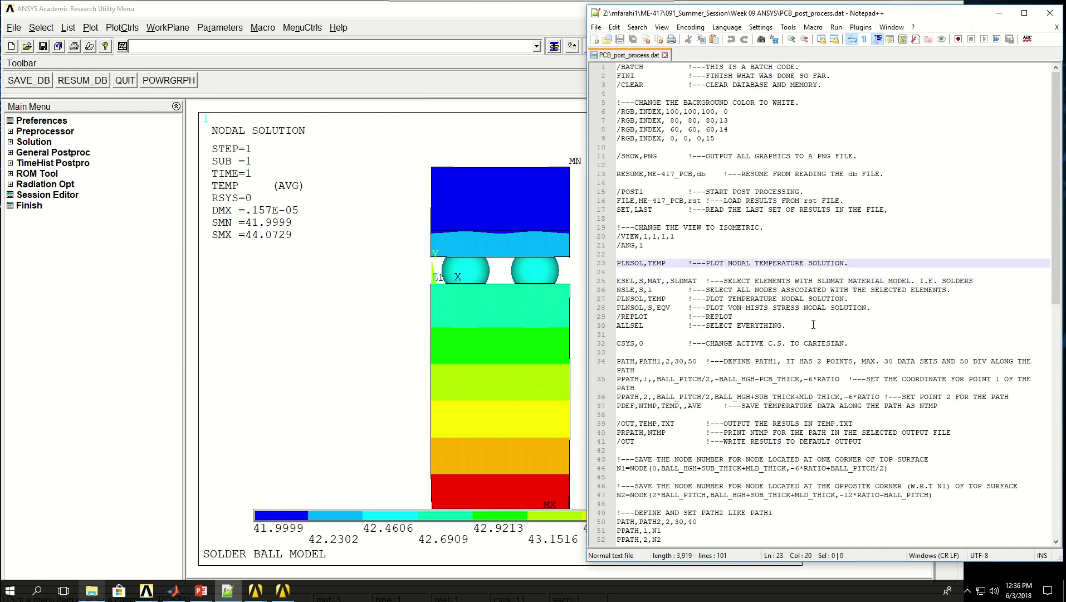
key(Down)
key(shift+Down)
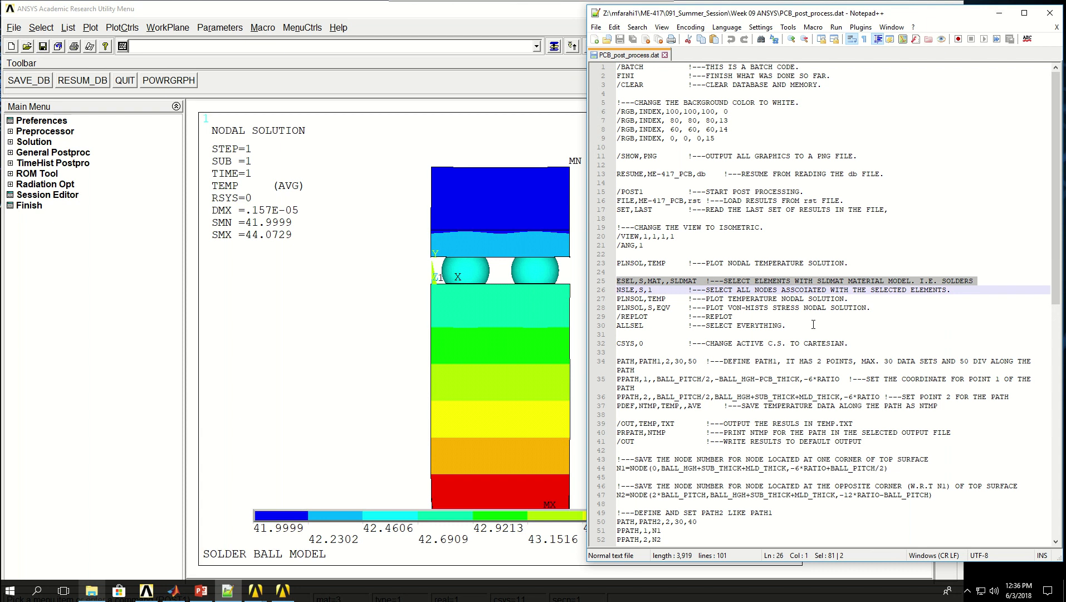
right_click(446, 49)
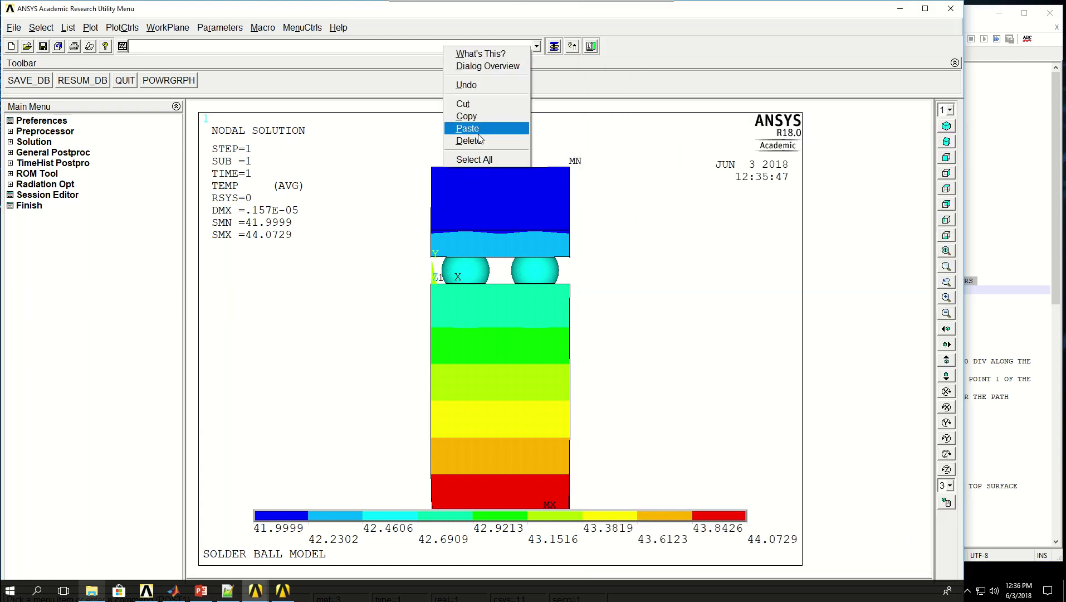
click(478, 135)
key(Return)
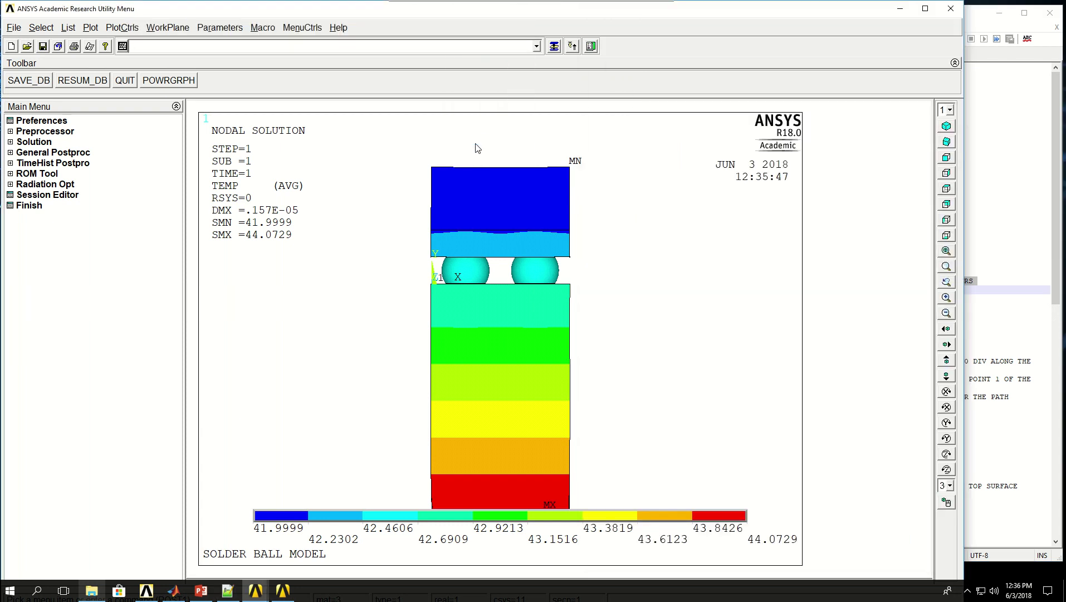
text(EPLOT)
key(Return)
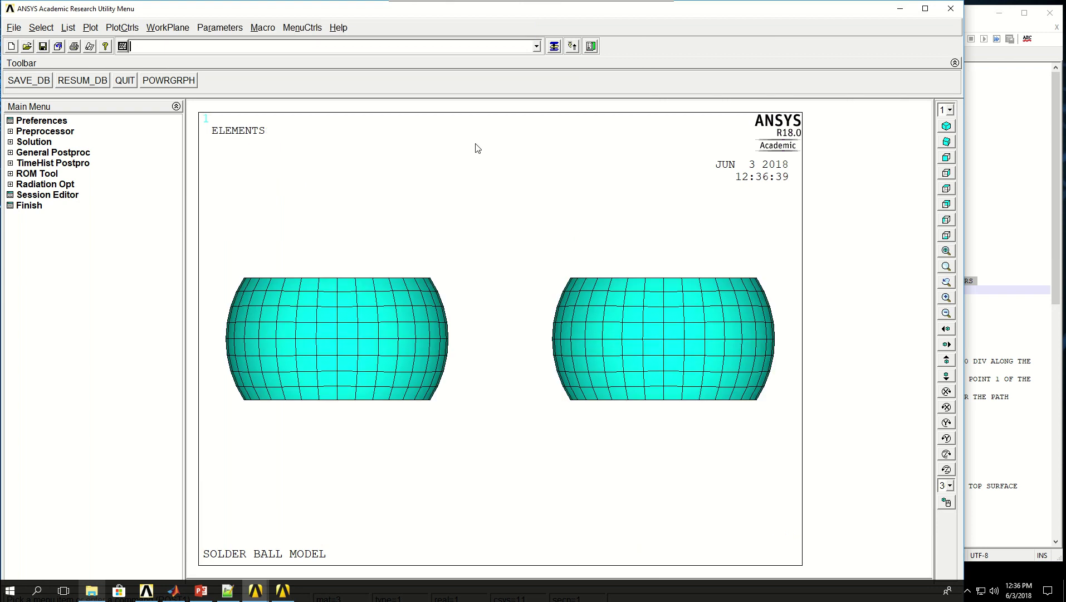
Run the script's NSLE,S,1 line in ANSYS to select the nodes of the selected elements, and plot them with NPLOT.
click(1055, 223)
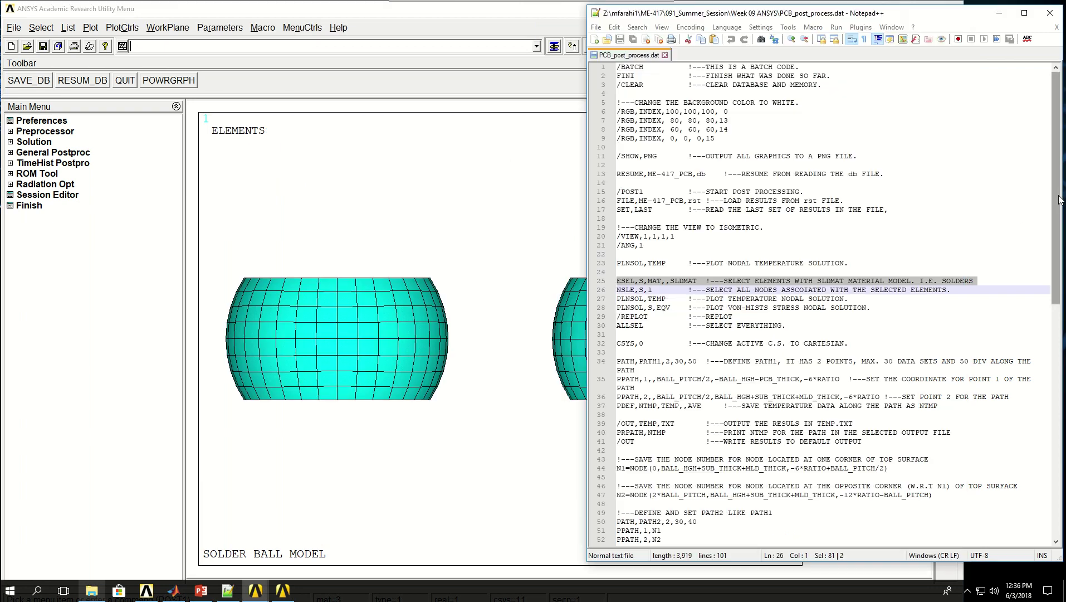
click(981, 283)
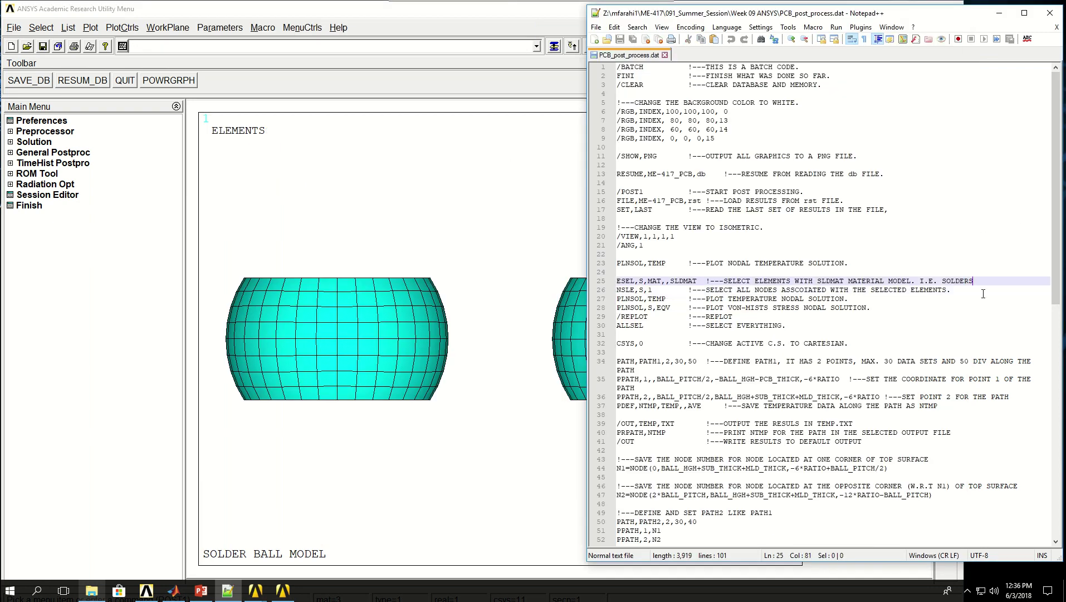
key(Down)
key(Home)
key(shift+Down)
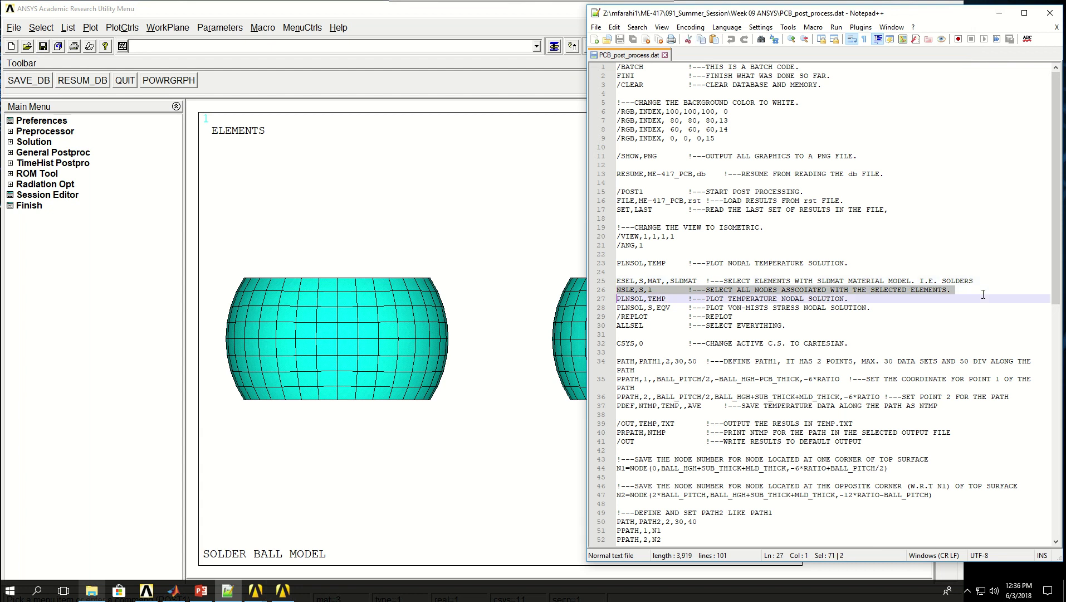
key(Up)
key(Down)
key(Up)
key(Right)
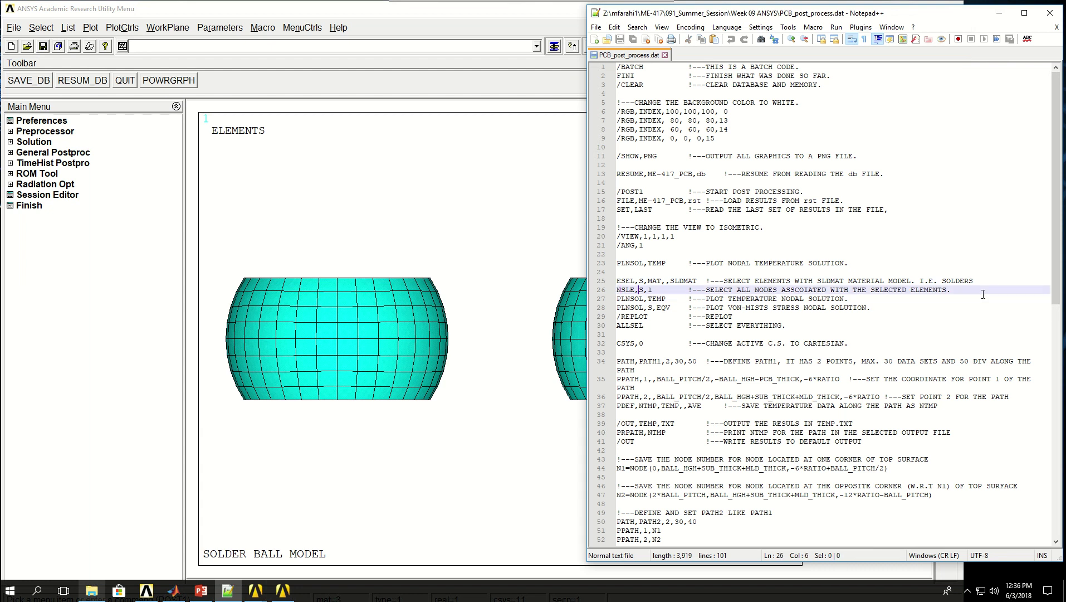
key(shift+Down)
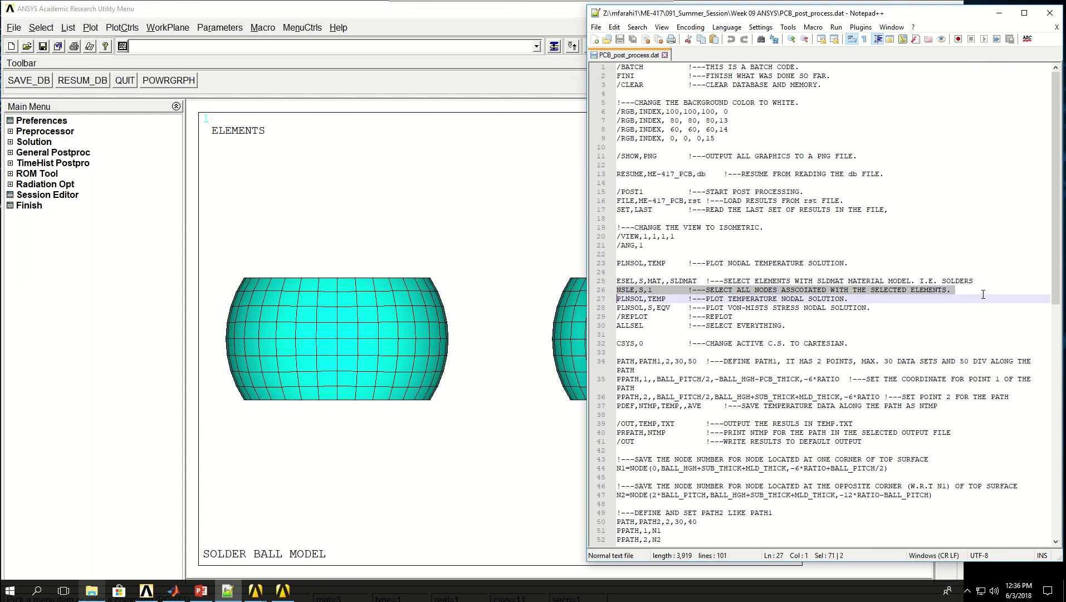
right_click(366, 47)
click(399, 127)
key(Return)
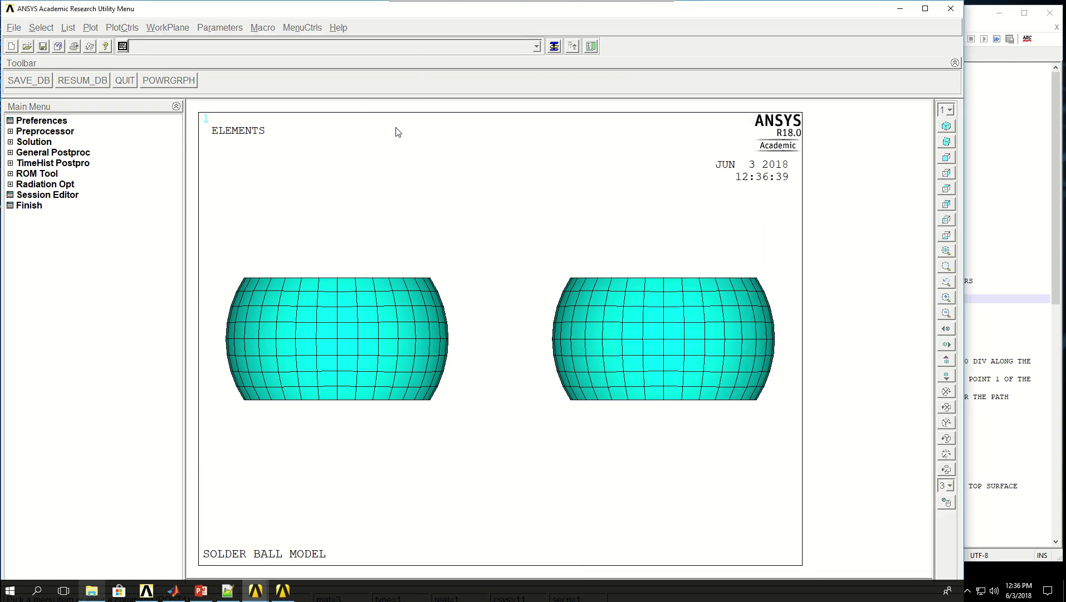
text(nplot)
key(Return)
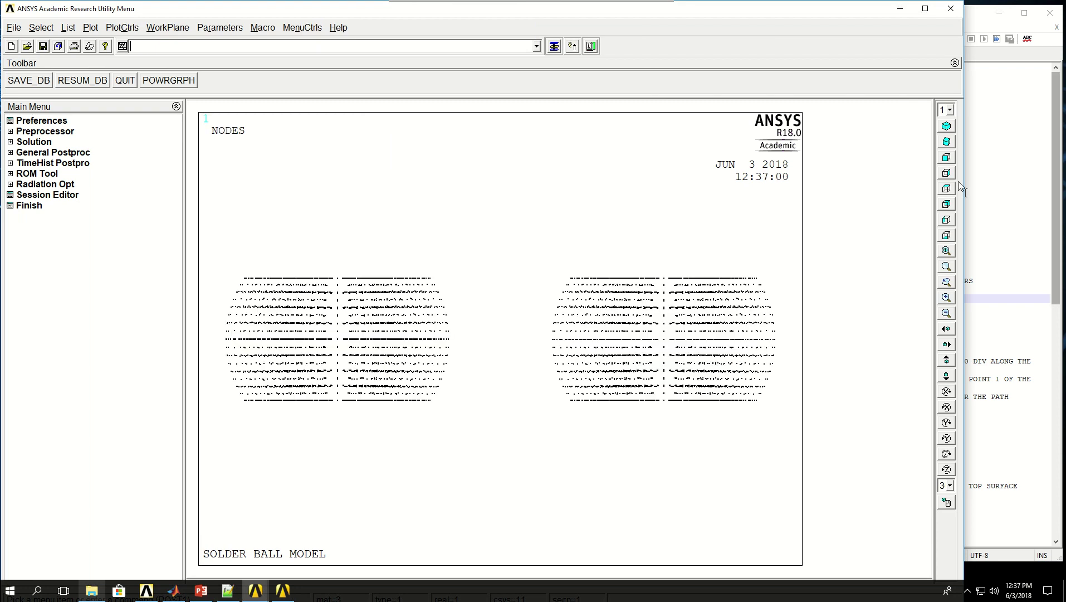
Switch to the isometric view and plot the selected solder ball elements with EPLOT.
click(946, 127)
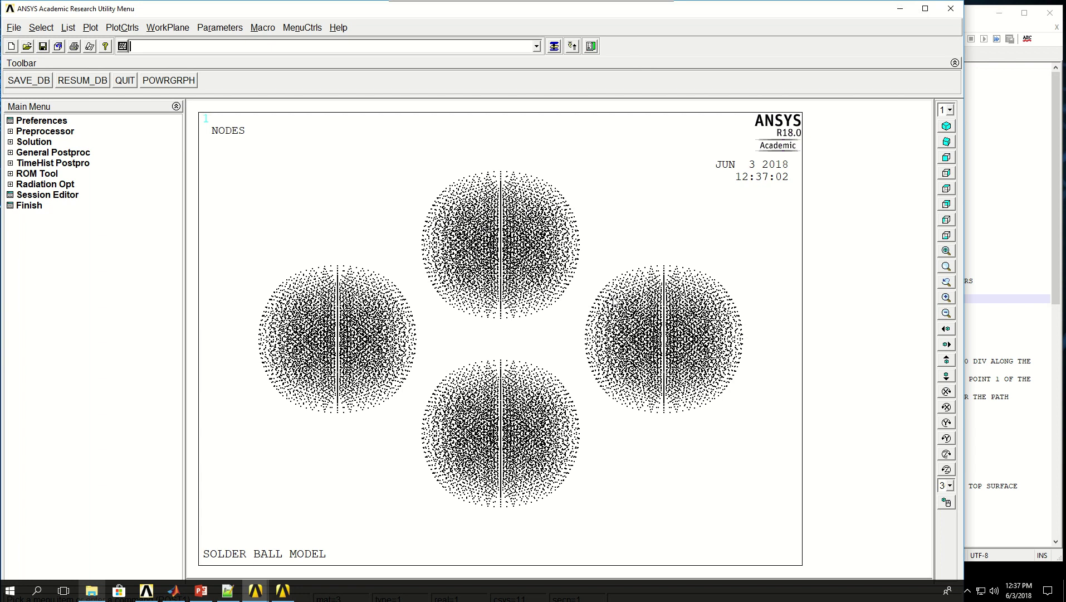
text(eplot)
key(Return)
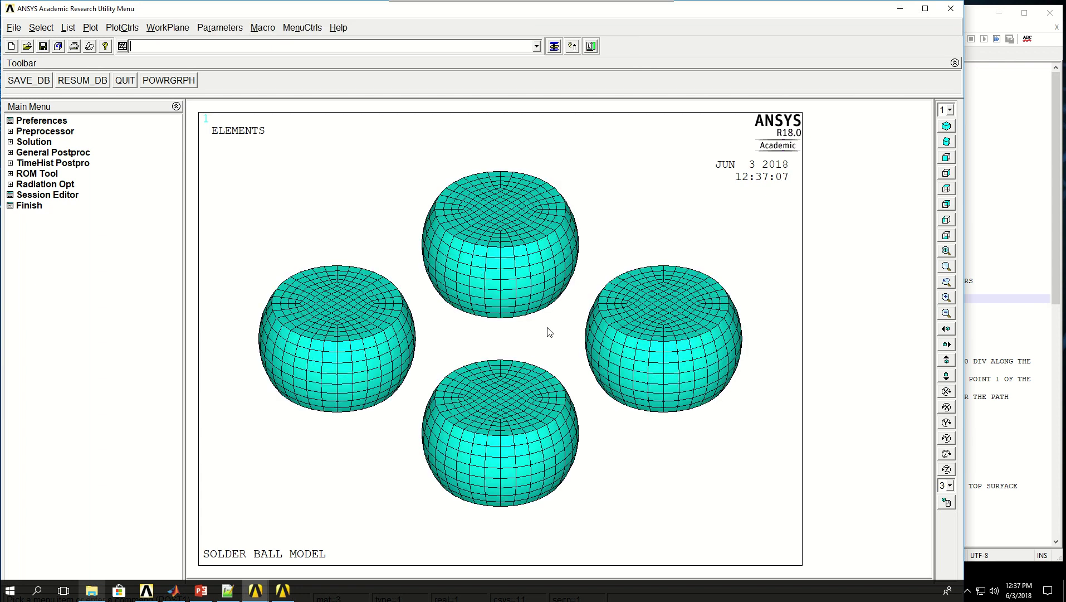
Run the script's second PLNSOL,TEMP line in ANSYS to plot the nodal temperatures of the solder balls only.
click(1057, 162)
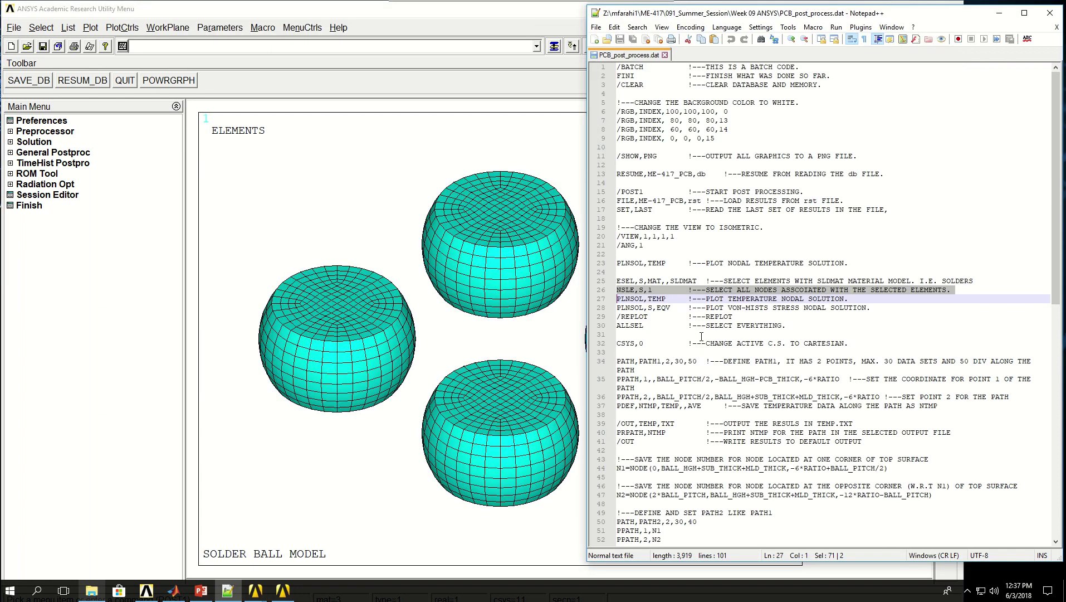
key(Right)
key(Right)
key(Right)
key(Right)
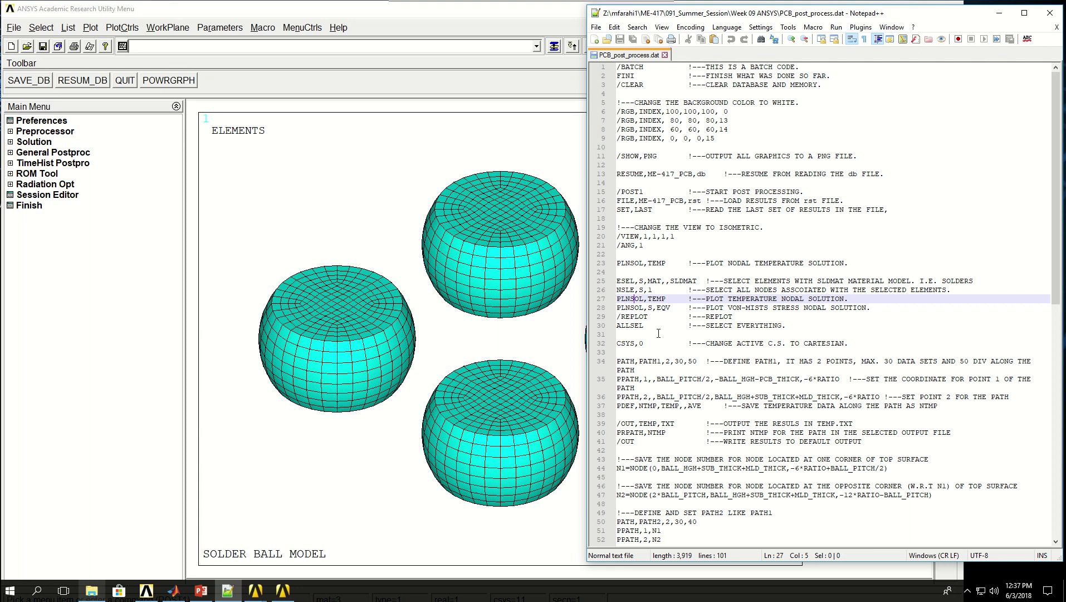
key(shift+Down)
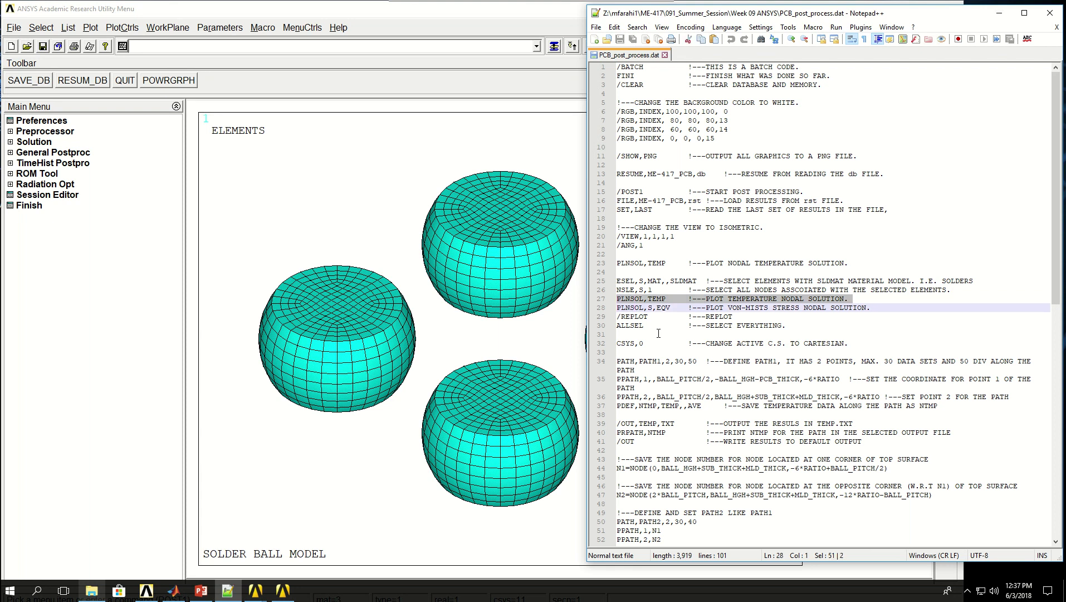
key(ctrl+c)
right_click(400, 45)
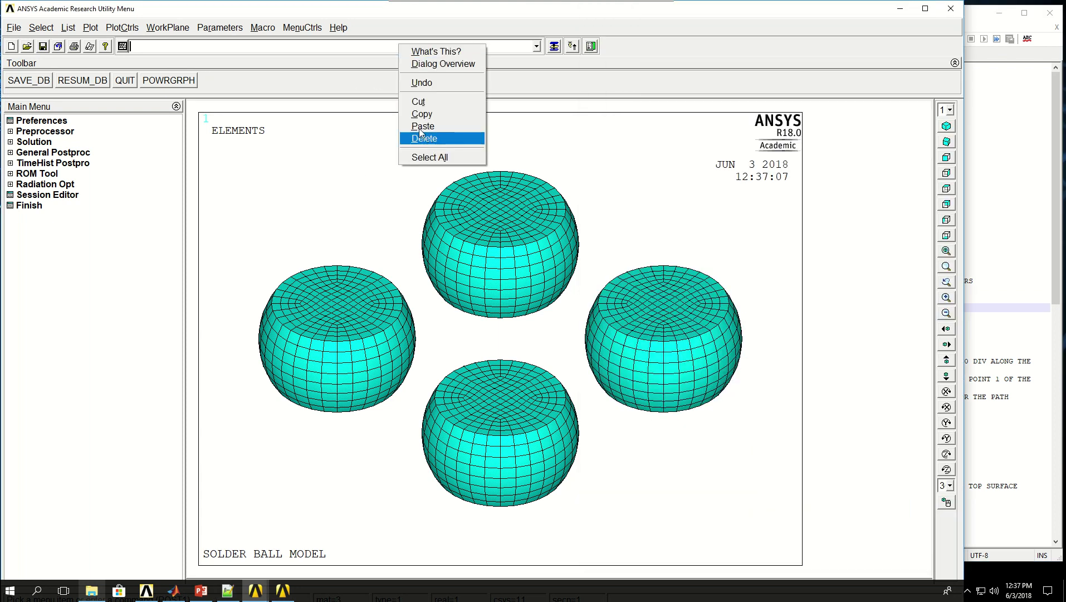
click(419, 128)
key(Return)
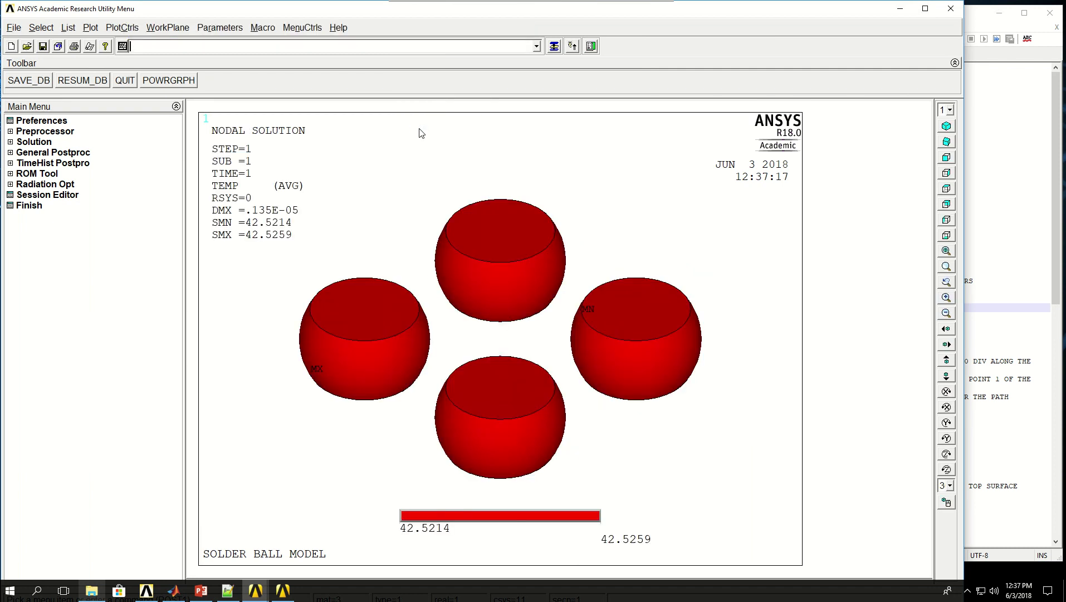
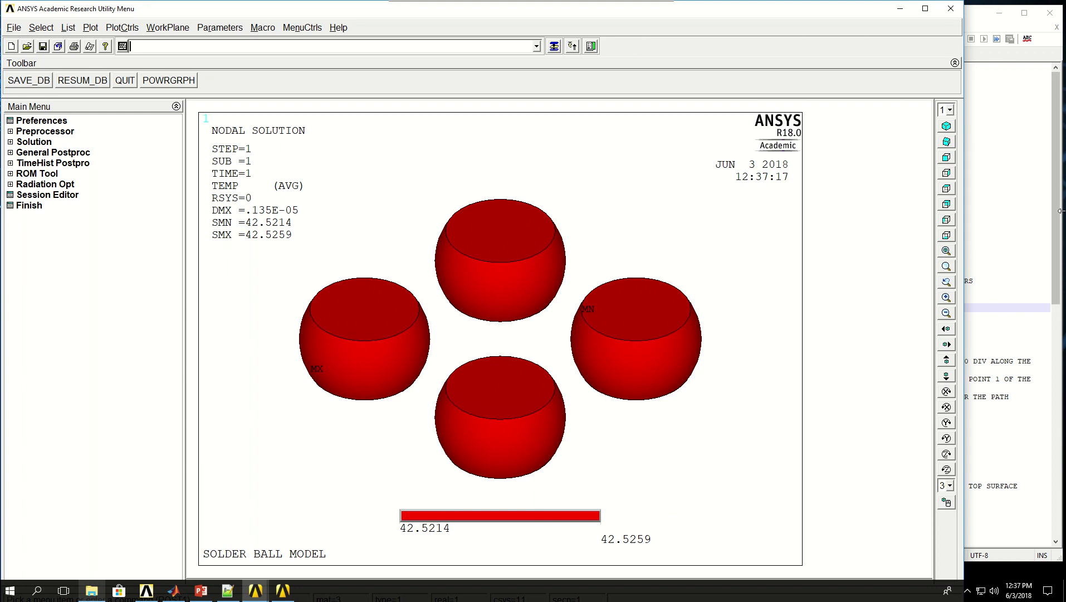
Run the script's PLNSOL,S,EQV line in ANSYS to plot the nodal von Mises stress of the solder balls.
click(1055, 189)
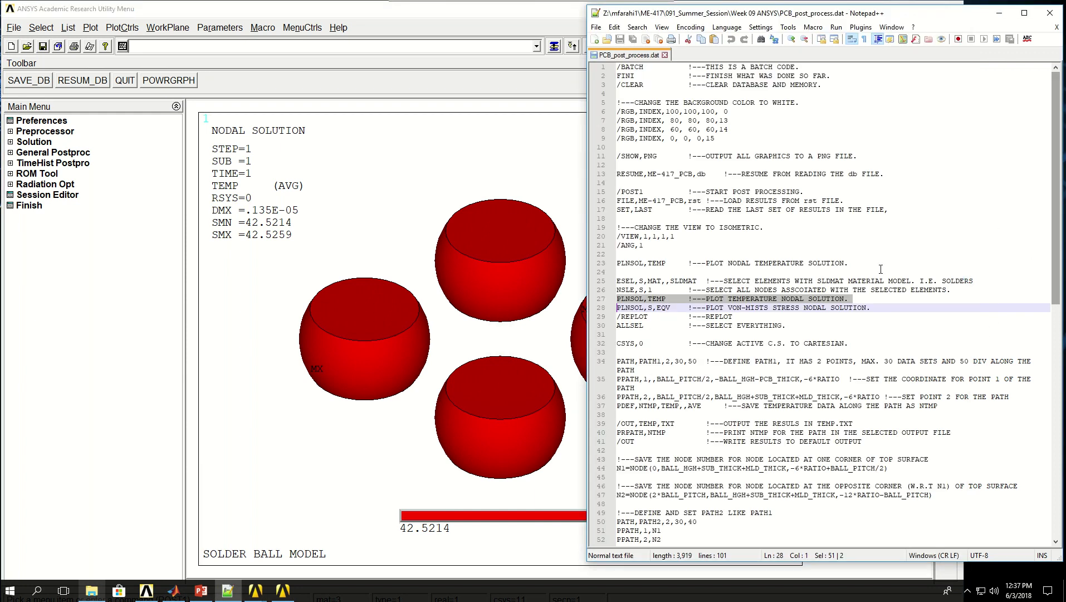
click(863, 299)
triple_click(876, 306)
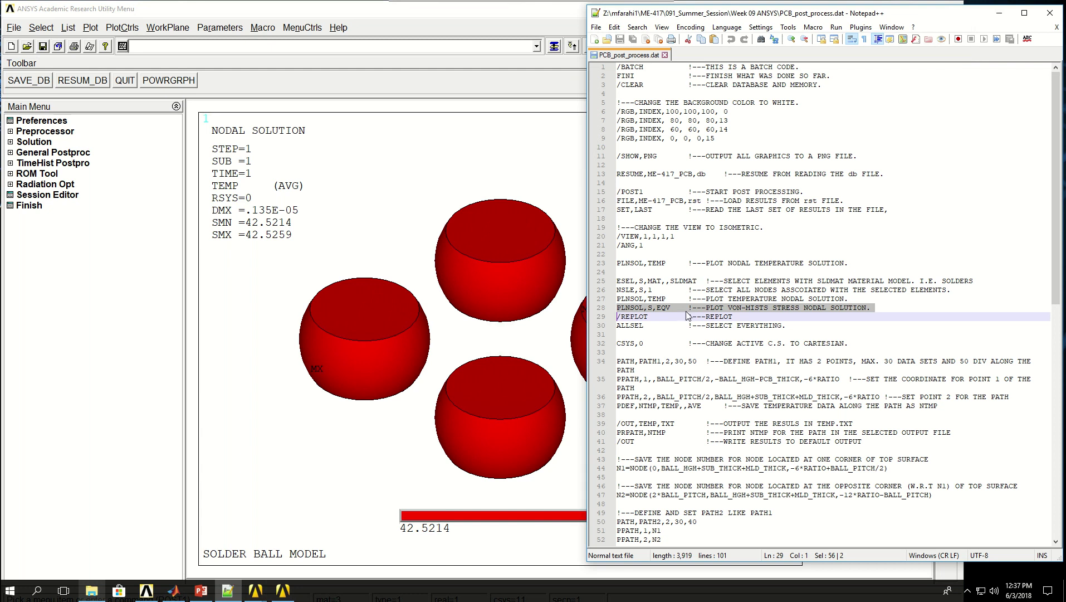
right_click(439, 44)
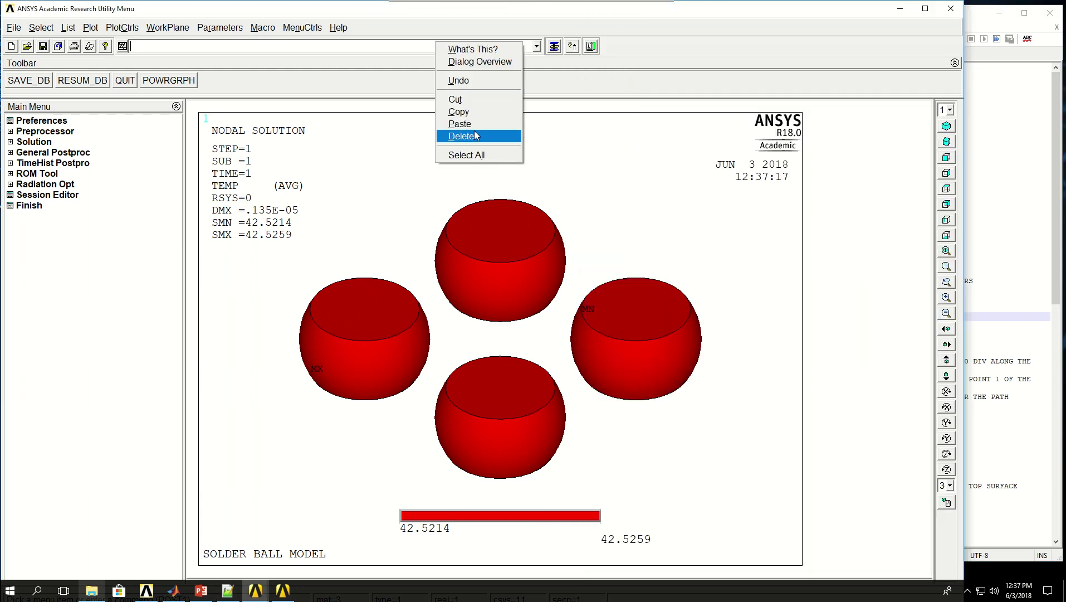
click(460, 124)
key(Return)
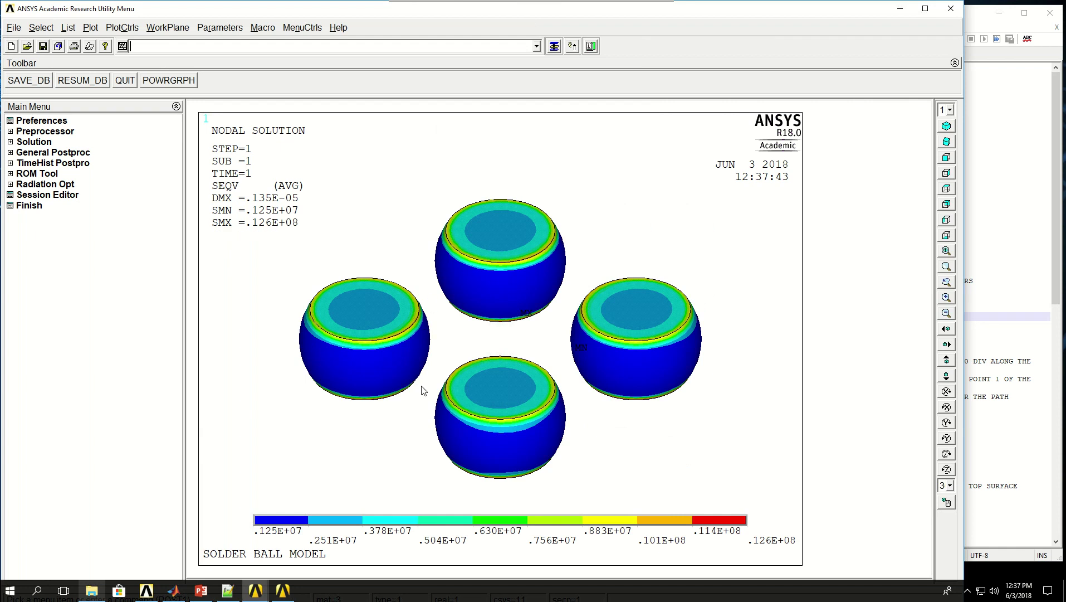
ctrl+right_drag(405, 407, 491, 300)
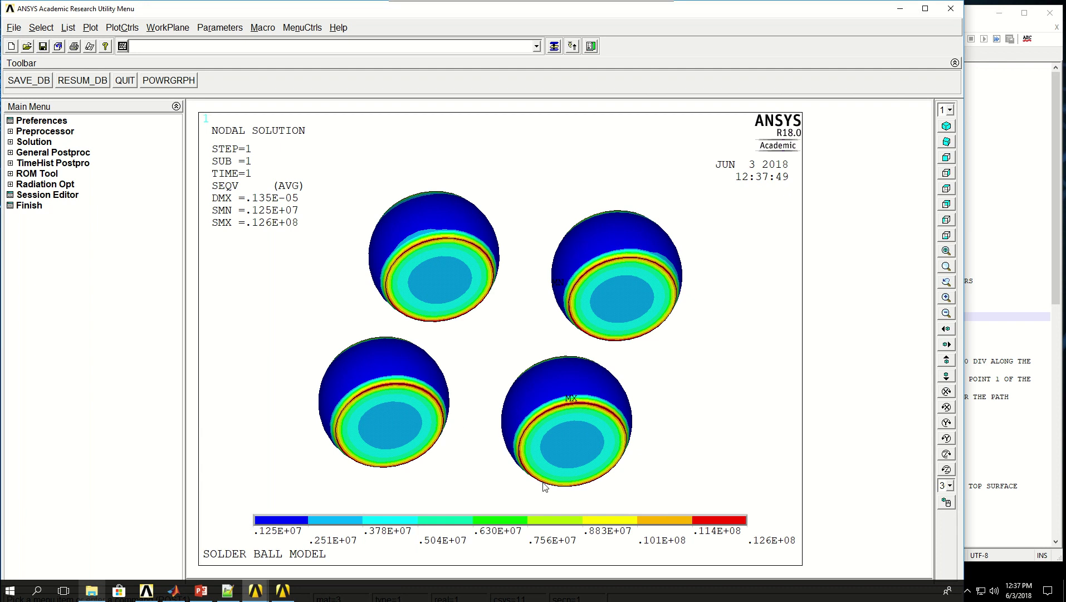
ctrl+right_drag(612, 347, 740, 495)
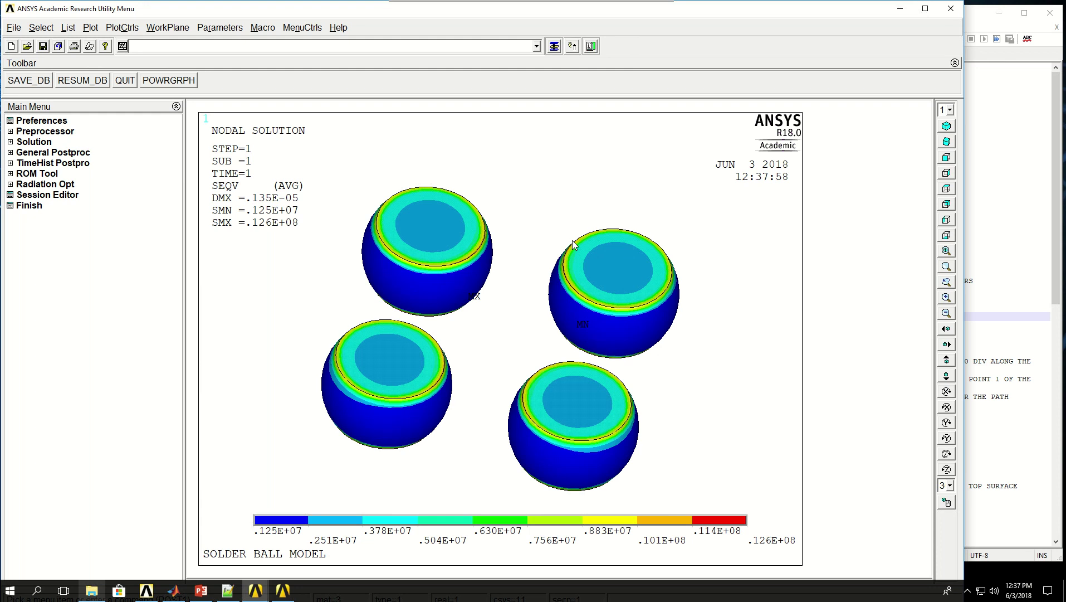
Plot the element solution of von Mises stress for the solder balls with PLESOL,S,EQV.
text(PLESOL)
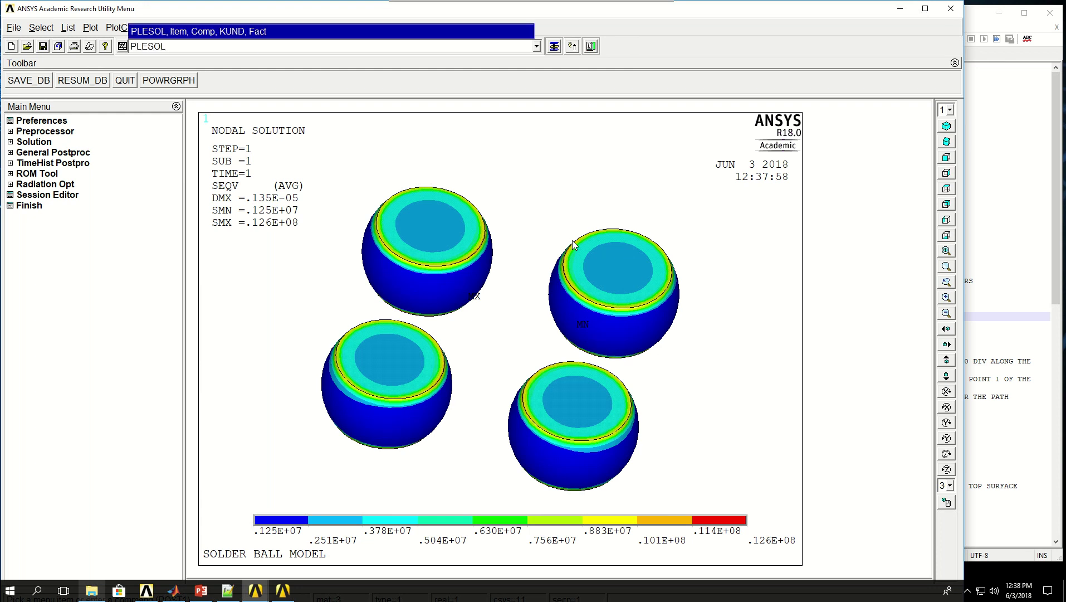
text(,S,EQV)
key(Return)
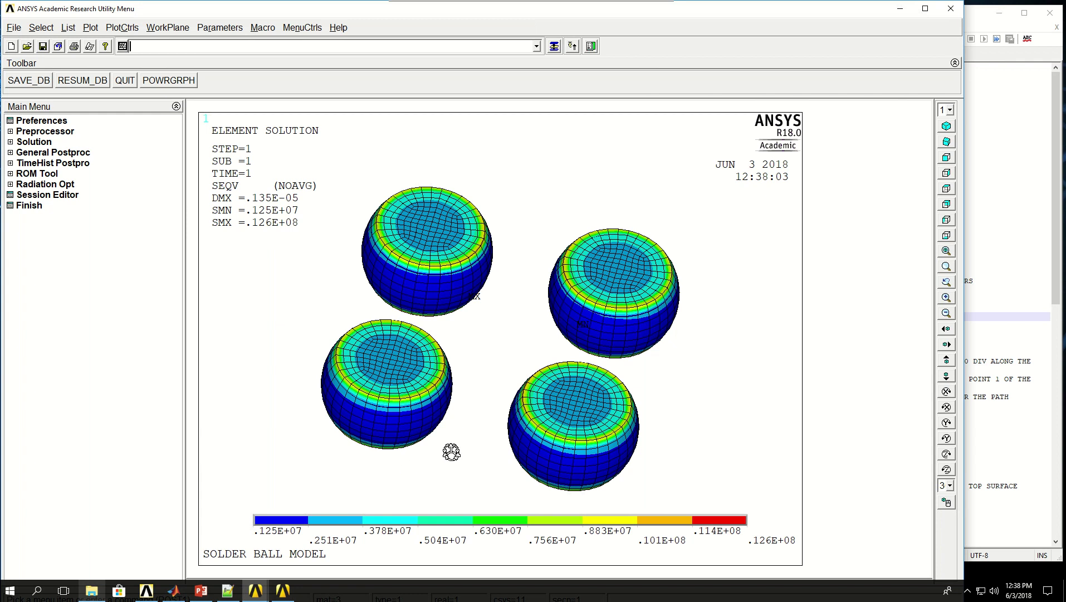
ctrl+right_drag(444, 391, 460, 376)
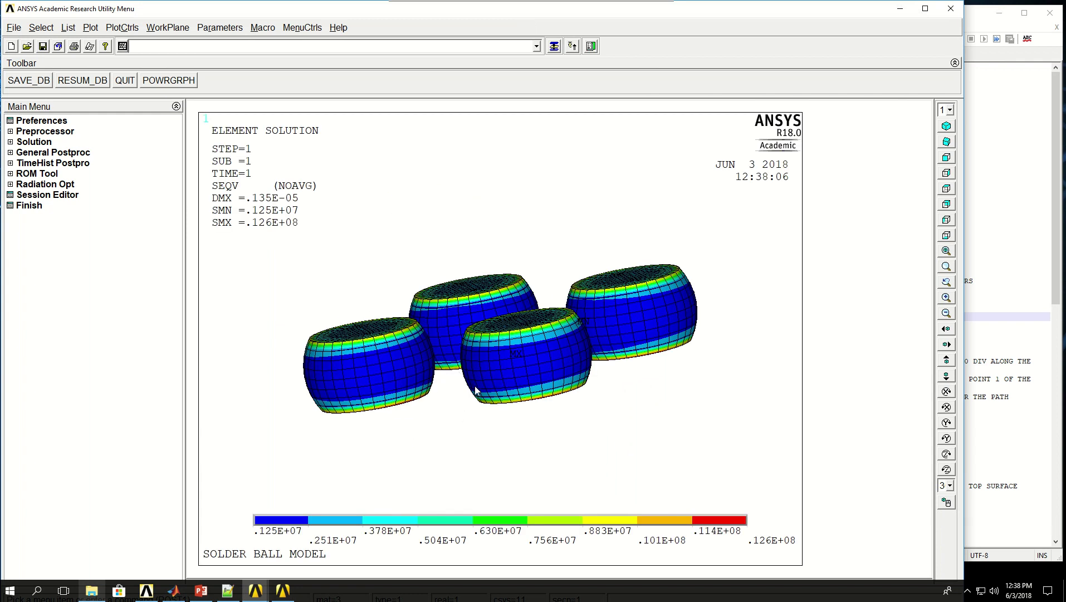
ctrl+right_drag(529, 350, 529, 407)
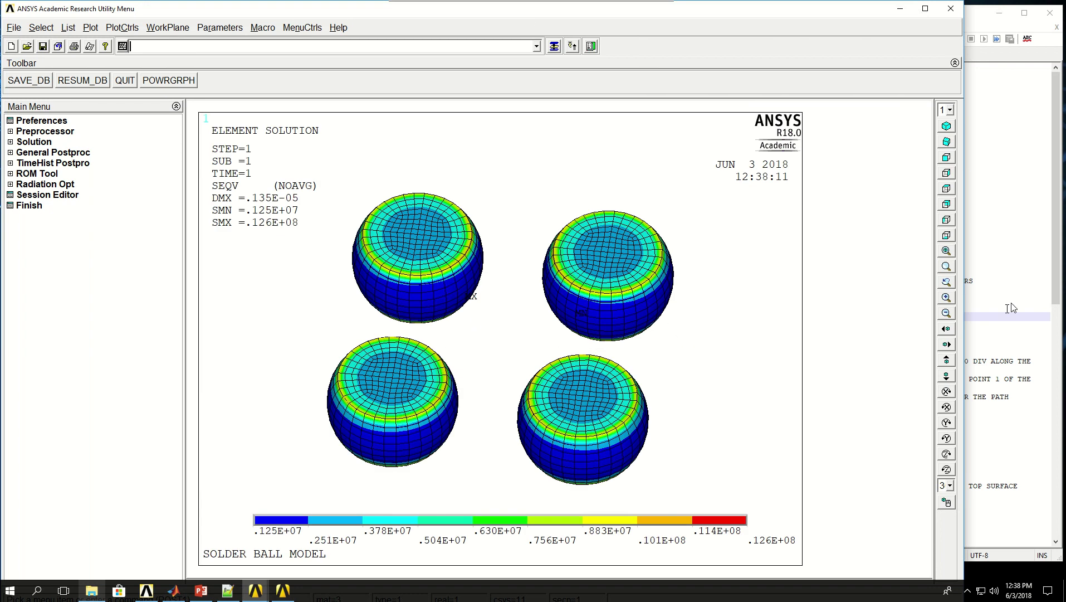
Run the script's ALLSEL through CSYS,0 lines in ANSYS to select everything and activate the Cartesian coordinate system.
click(1056, 258)
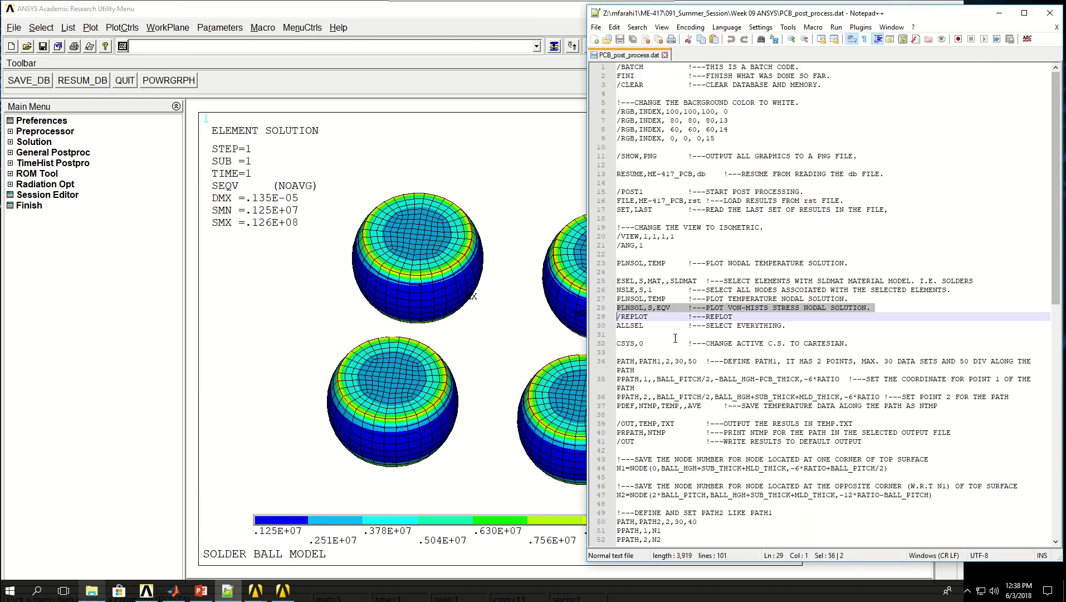
click(618, 325)
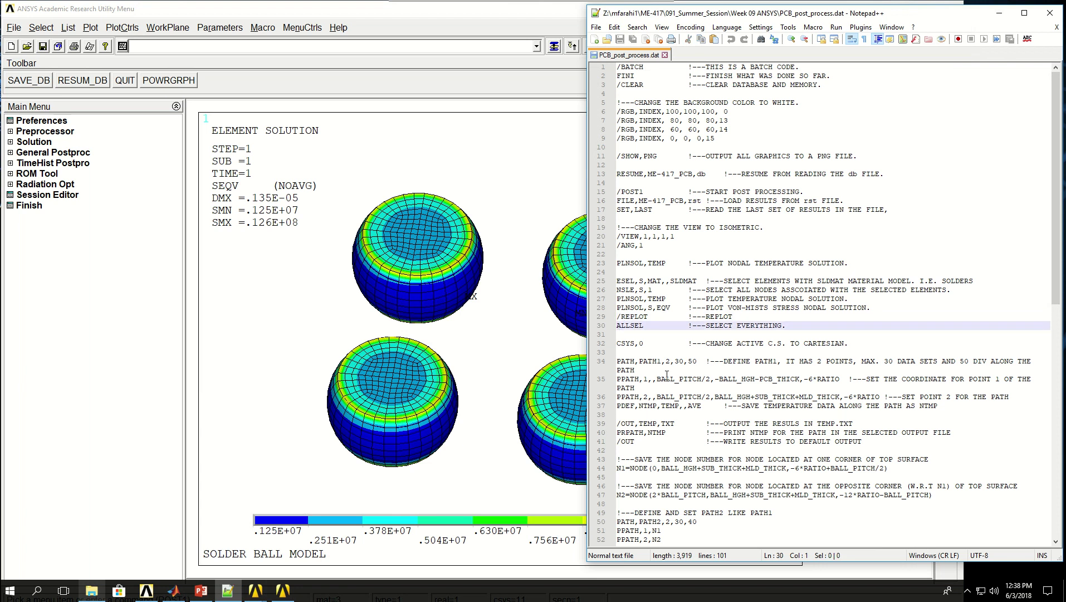
key(shift+Down)
key(shift+Down)
key(shift+Down)
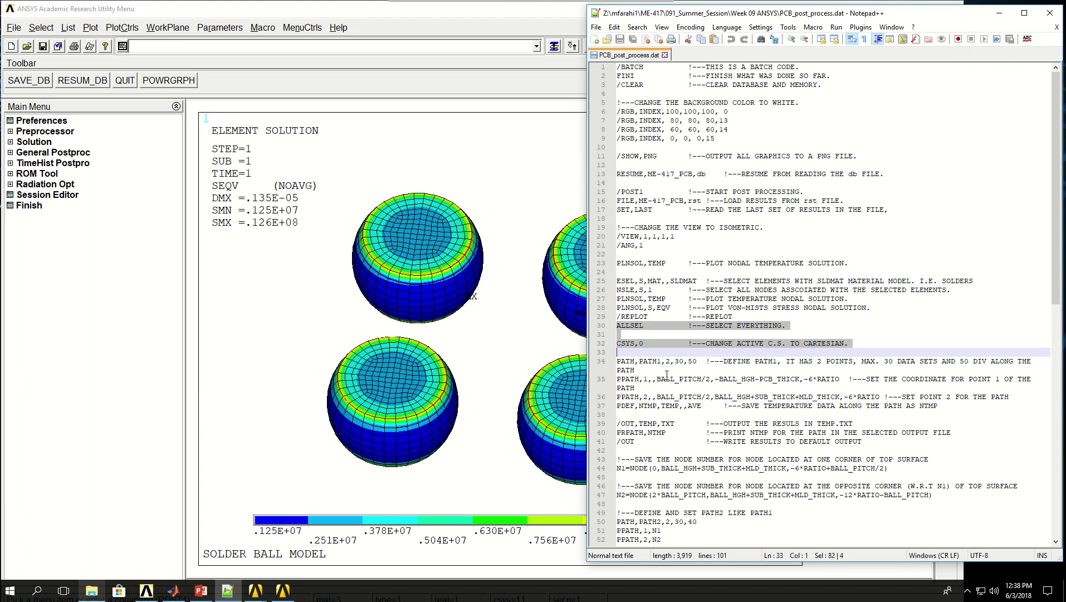
right_click(405, 47)
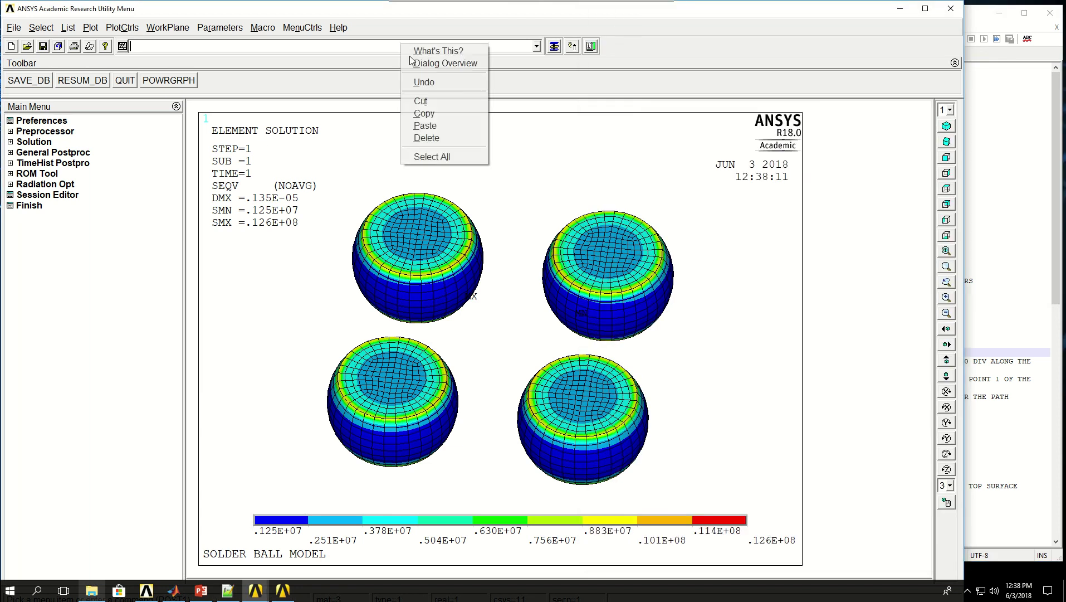
click(428, 125)
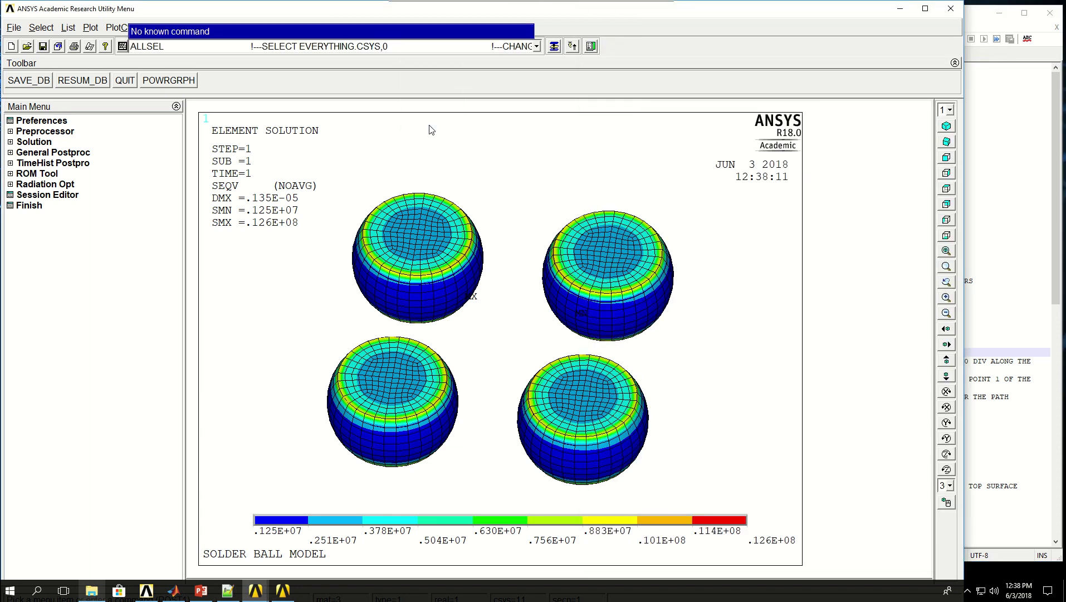
key(Return)
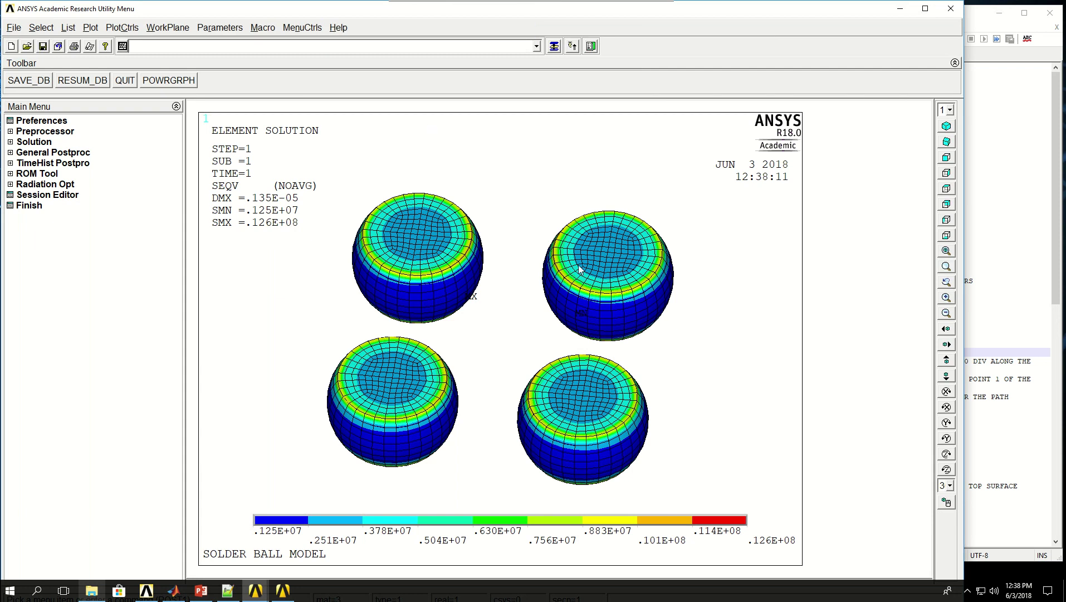
Run the script's PATH,PATH1,2,30,50 line and its two PPATH lines in ANSYS to define PATH1 and its two points.
click(1055, 167)
scroll(805, 326, down, 1)
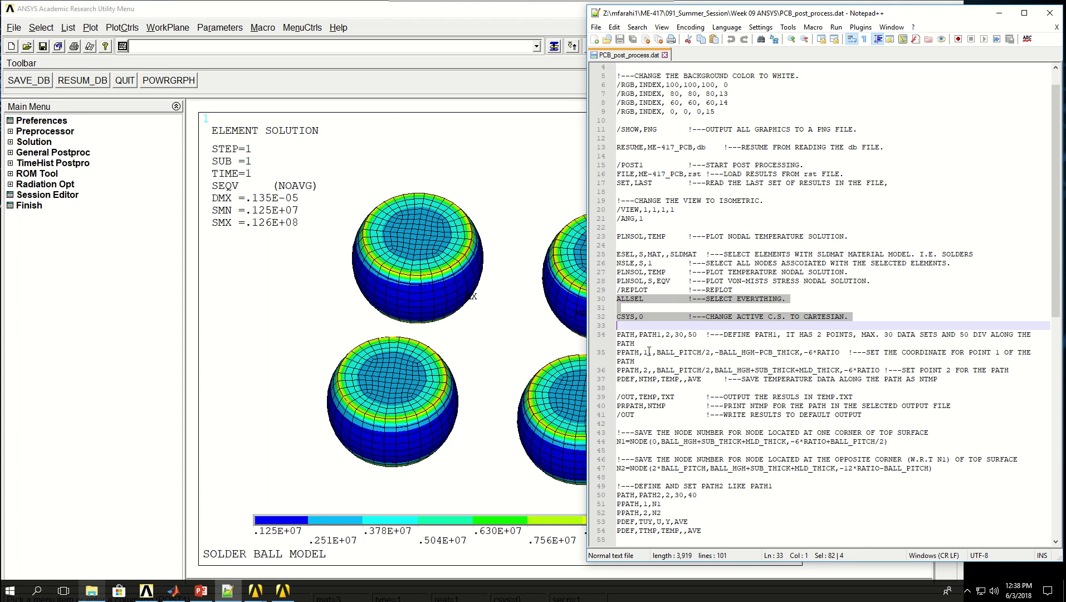
drag(632, 353, 661, 370)
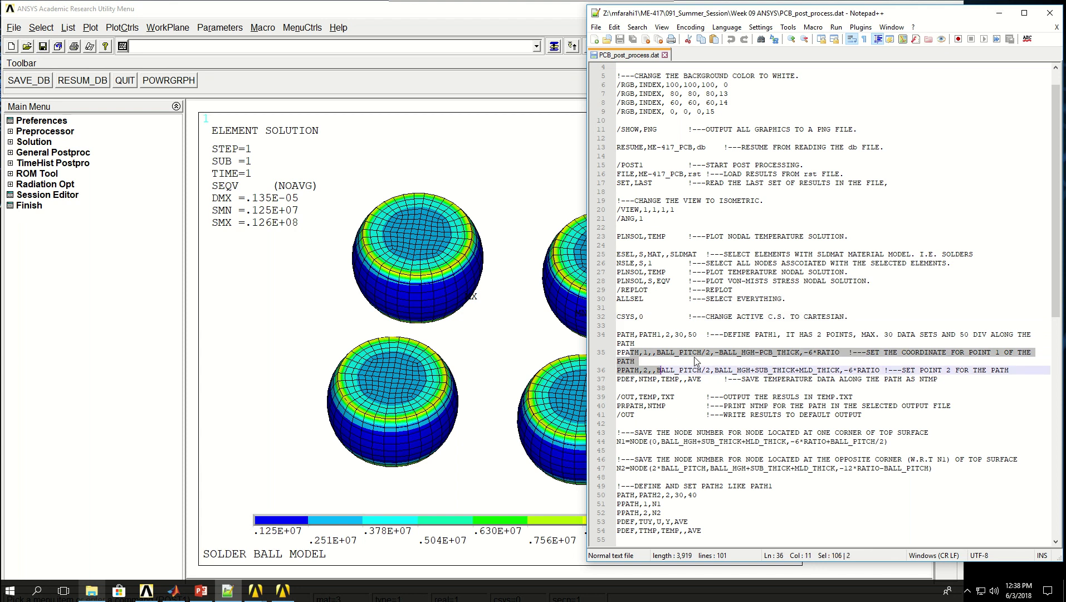
click(641, 335)
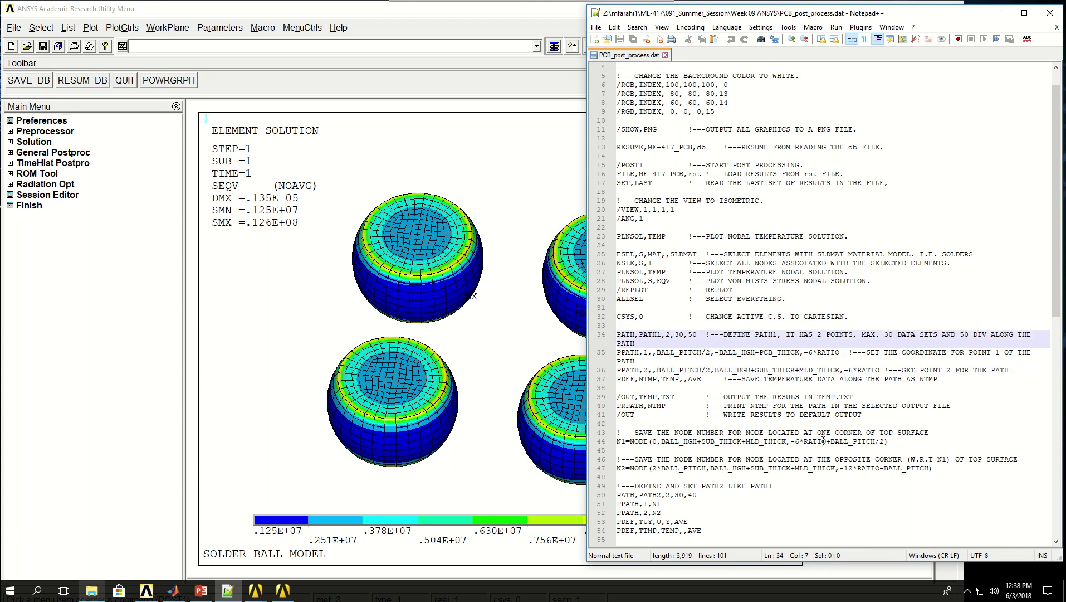
key(Home)
key(shift+Down)
key(shift+Down)
key(shift+Down)
key(shift+Down)
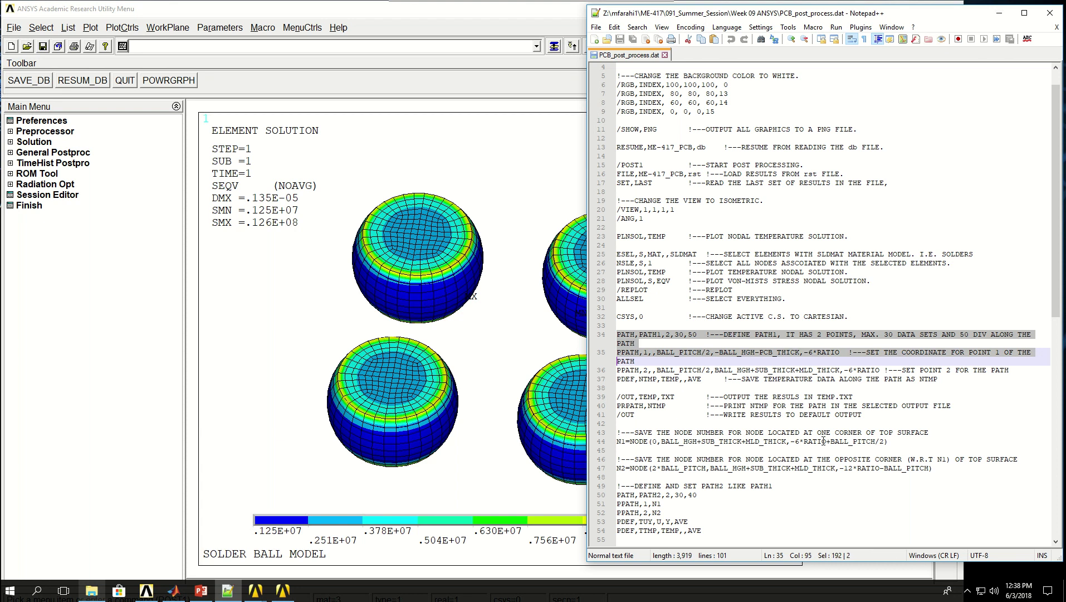
key(shift+Down)
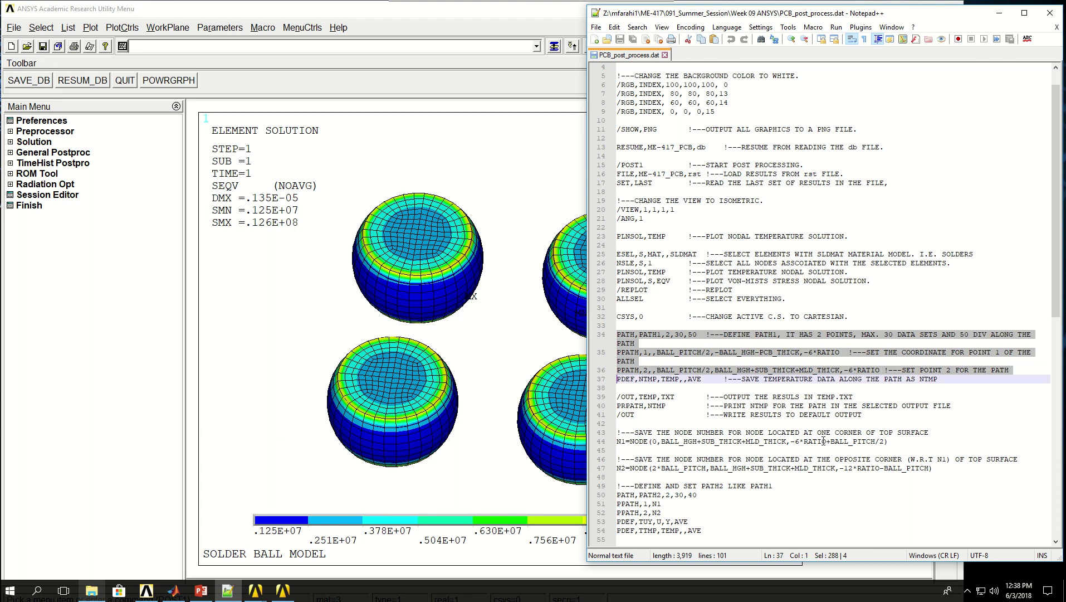
right_click(452, 46)
click(486, 125)
key(Return)
Plot all elements with EPLOT, fit the whole model in view, and plot the defined path on it.
text(eplot)
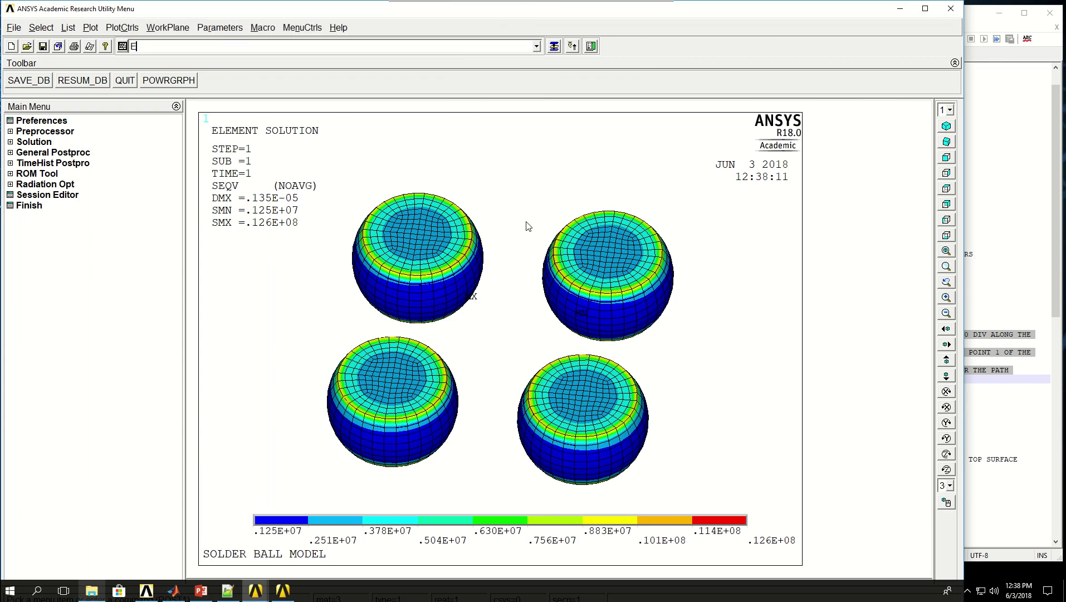
key(Return)
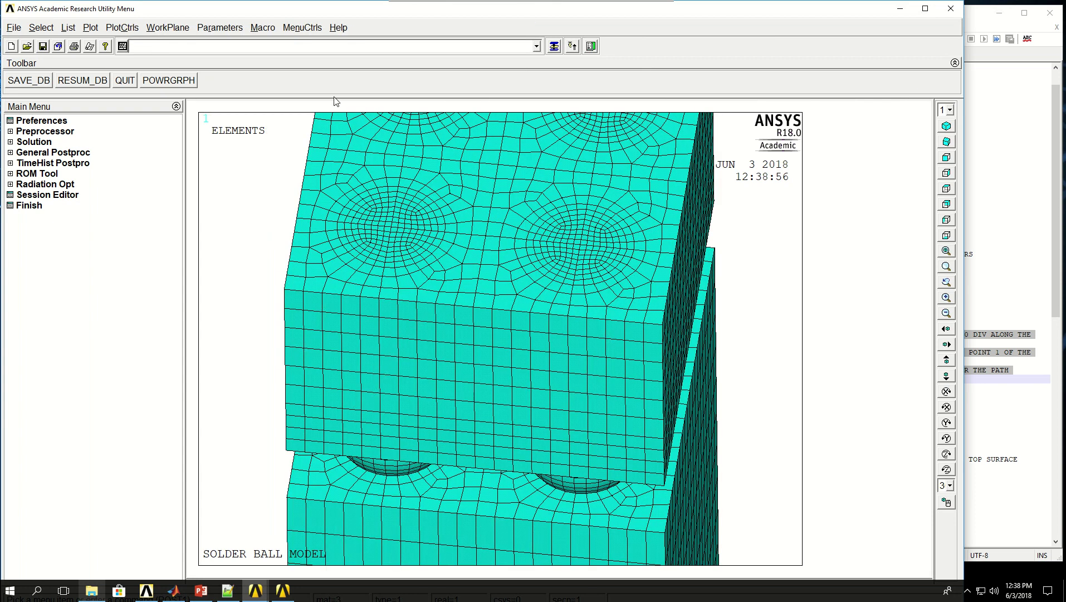
click(45, 153)
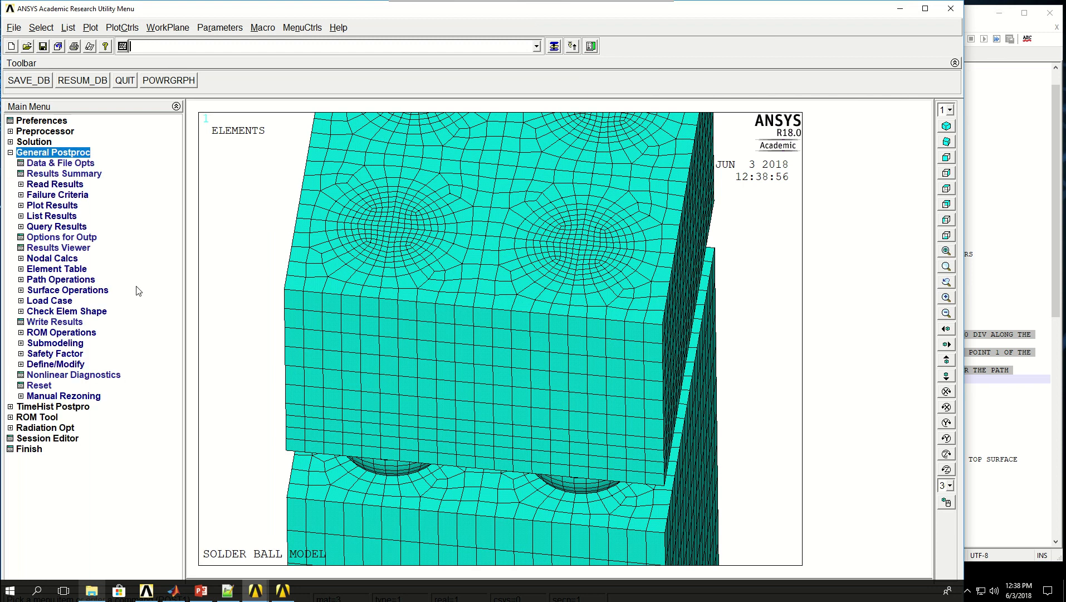
click(46, 280)
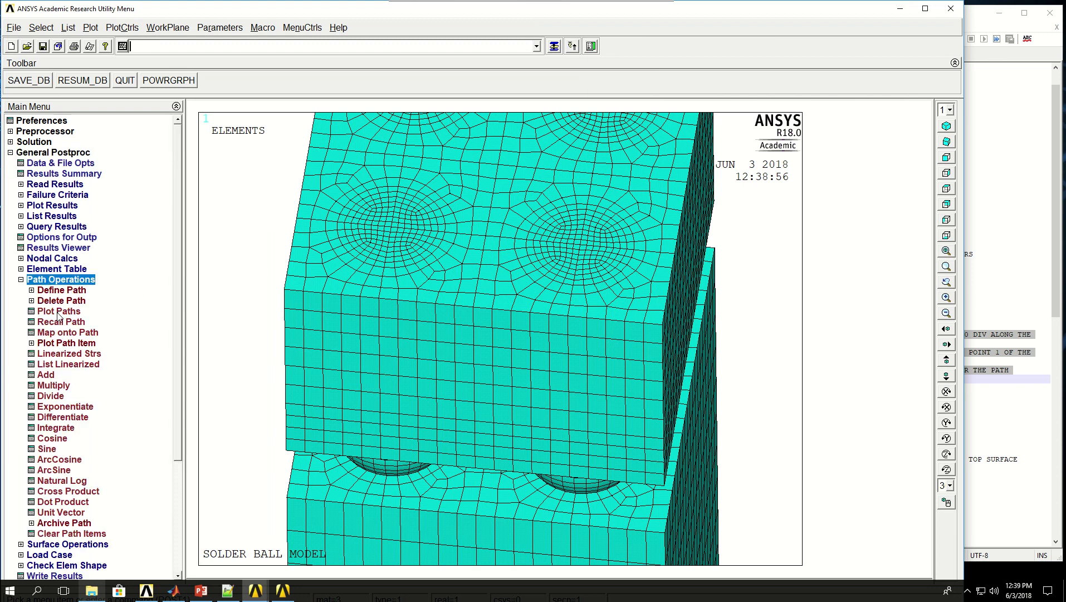
click(59, 312)
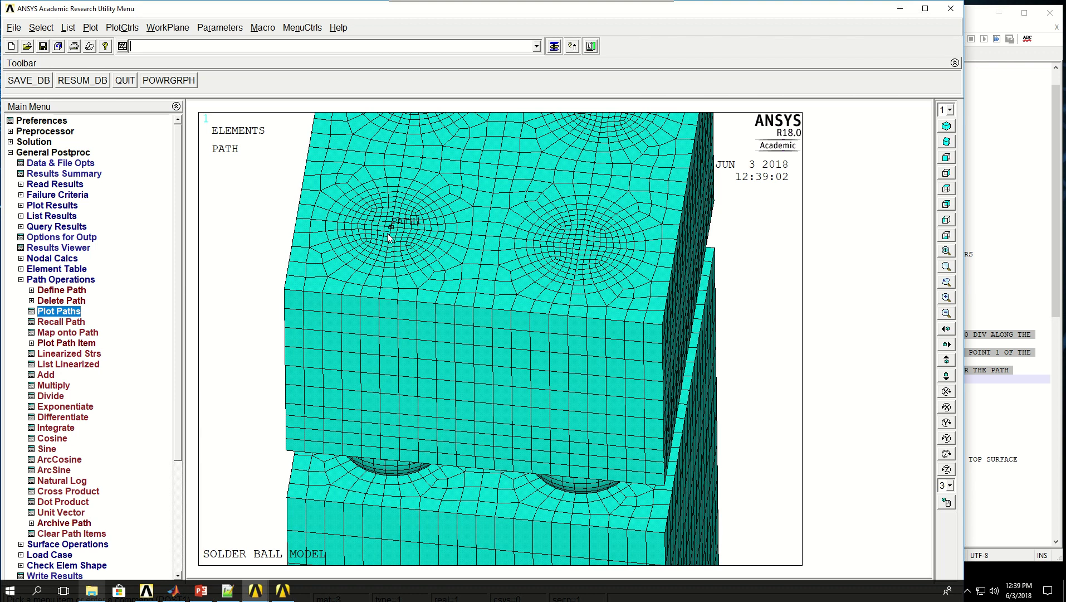
scroll(386, 246, down, 5)
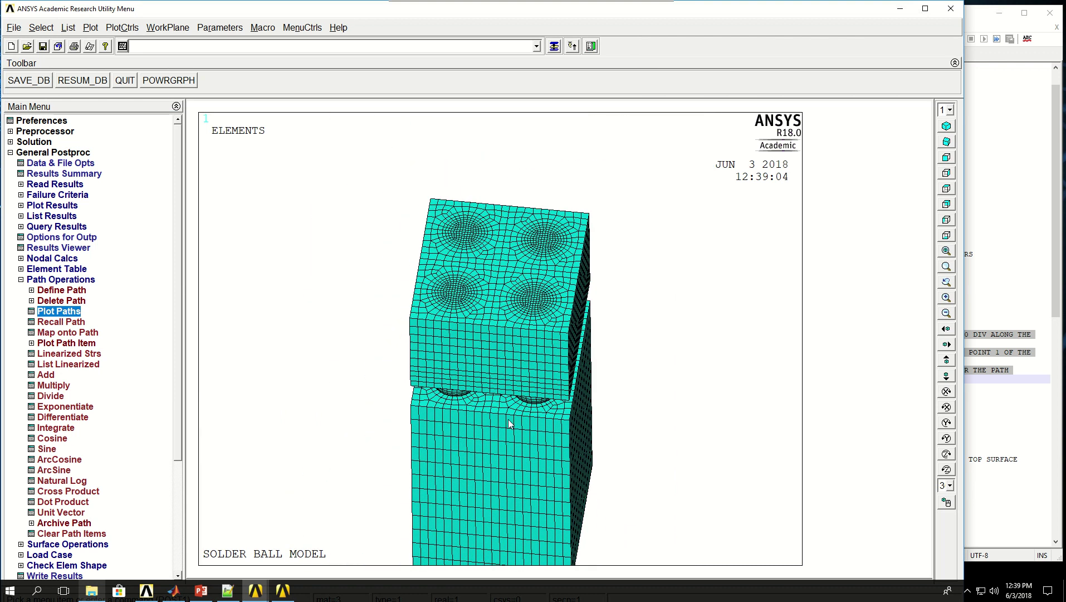
click(946, 253)
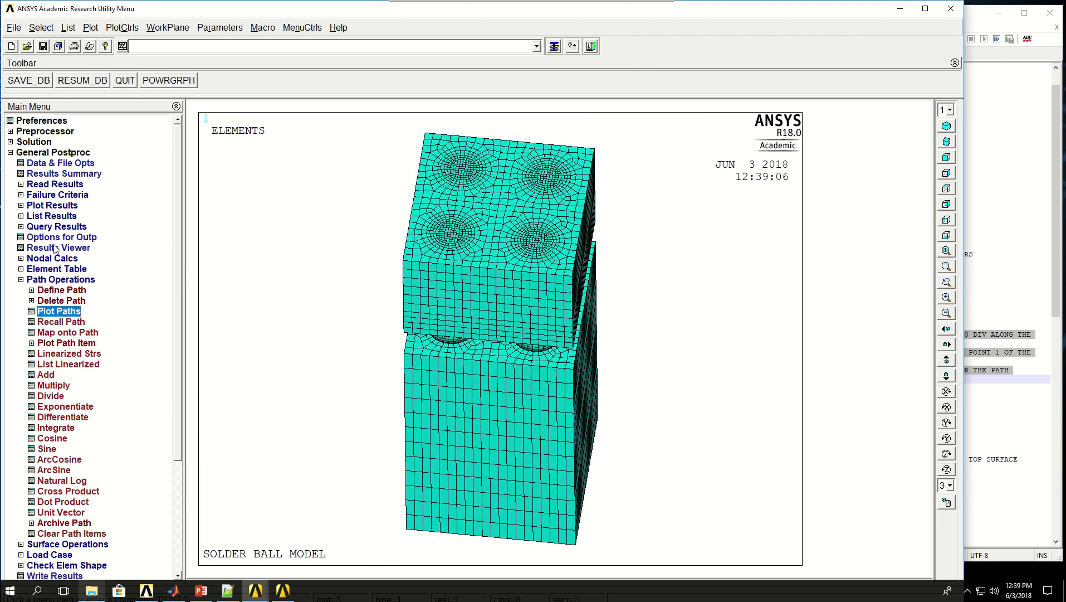
click(73, 311)
Examine the coordinate expressions of path points 1 and 2 in the two PPATH lines of the script in Notepad++.
click(1053, 243)
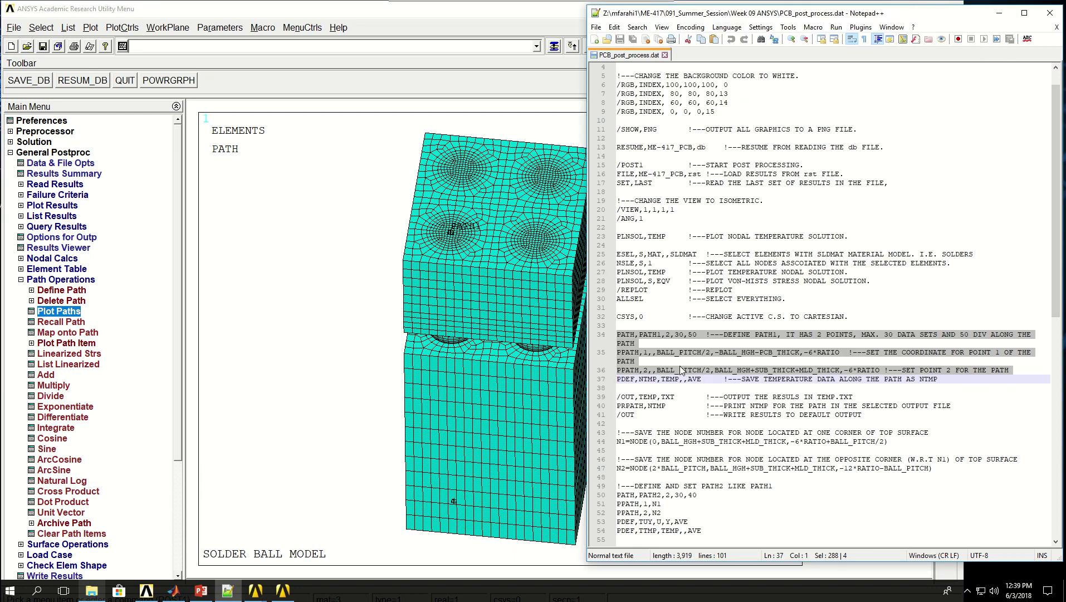
click(658, 352)
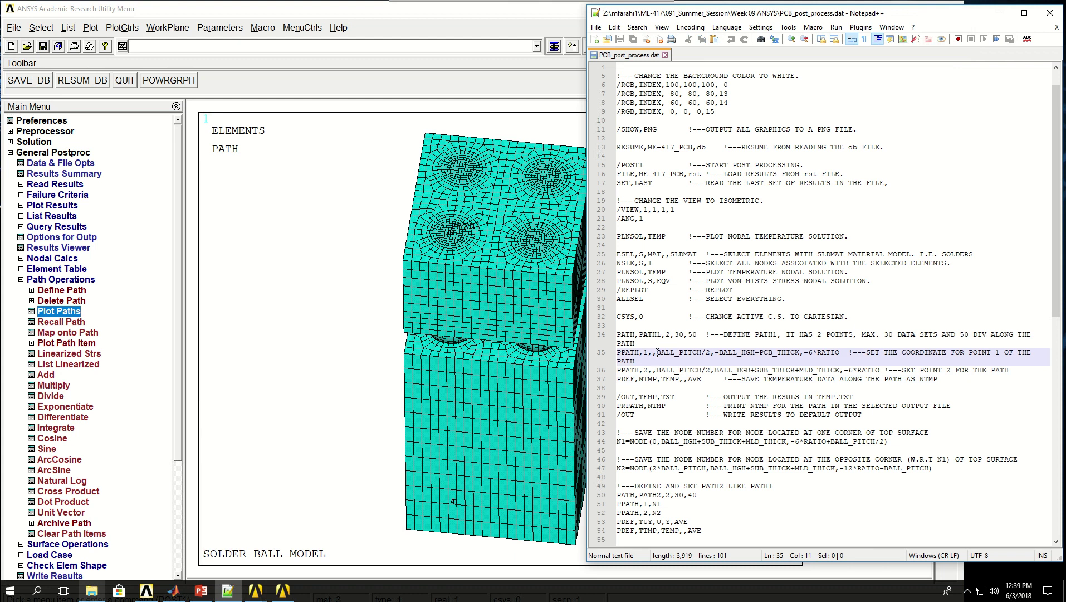
drag(657, 352, 709, 371)
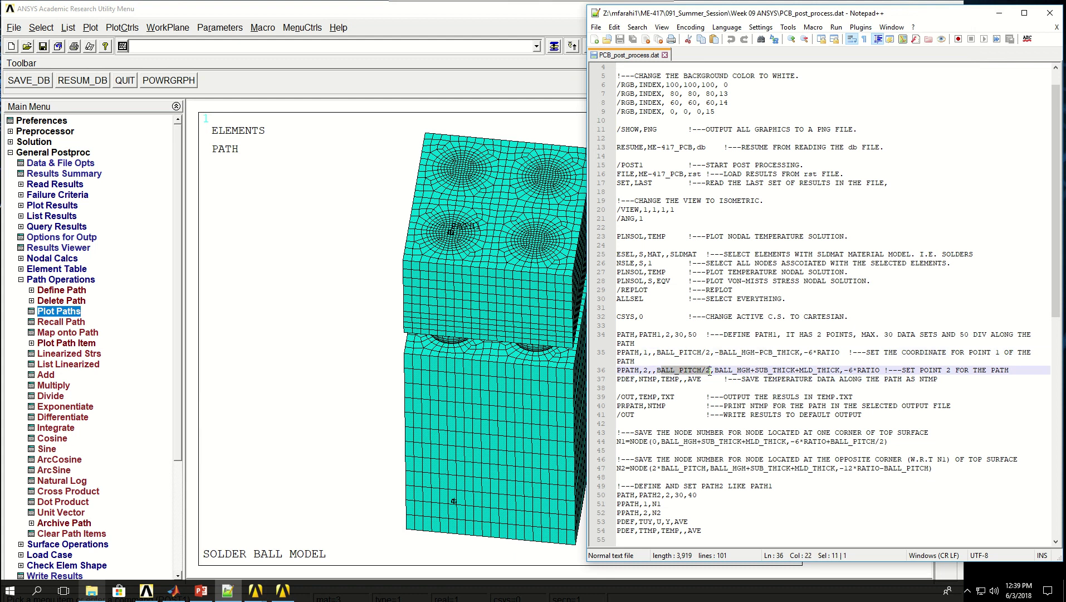
click(719, 352)
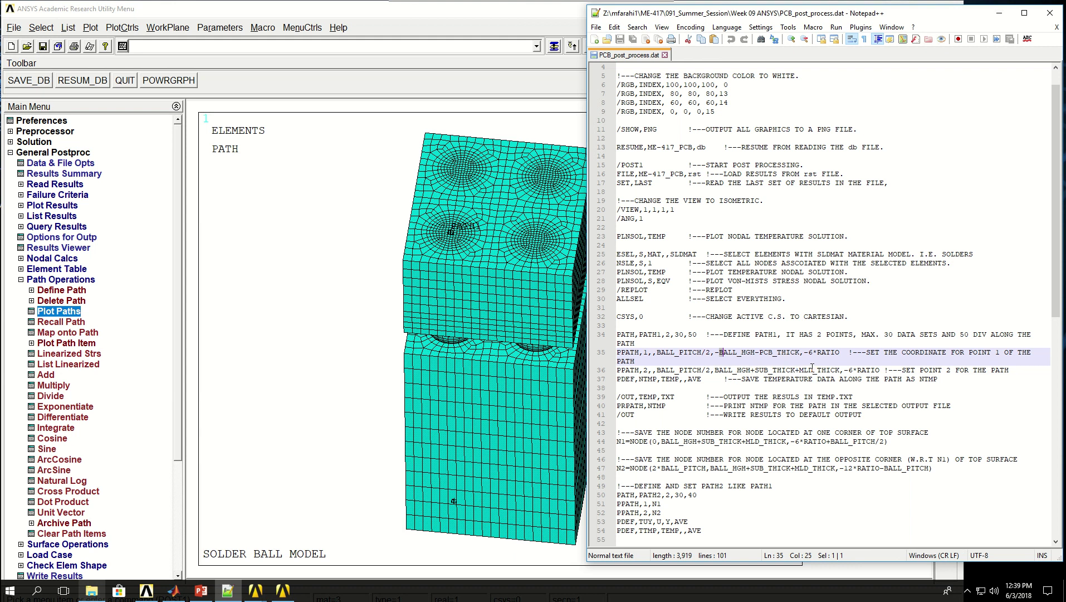
drag(841, 370, 762, 379)
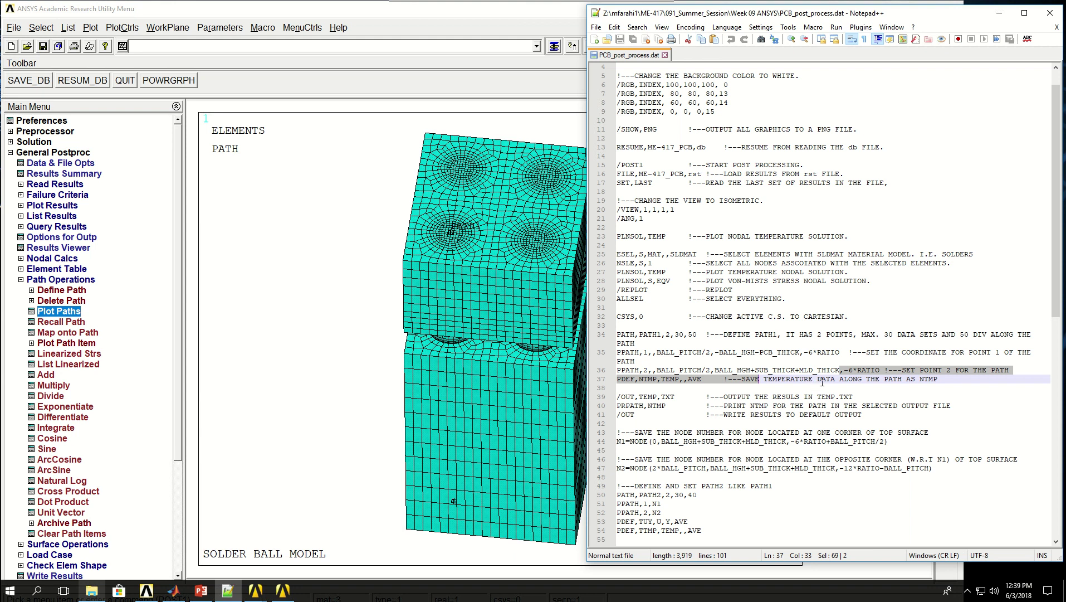
click(847, 378)
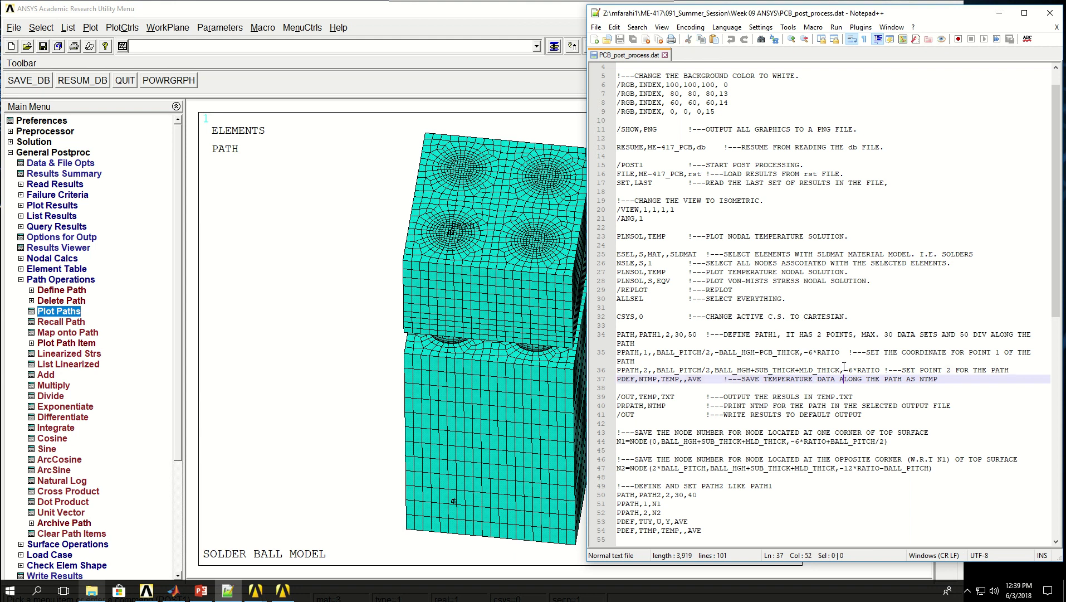
drag(809, 353, 837, 354)
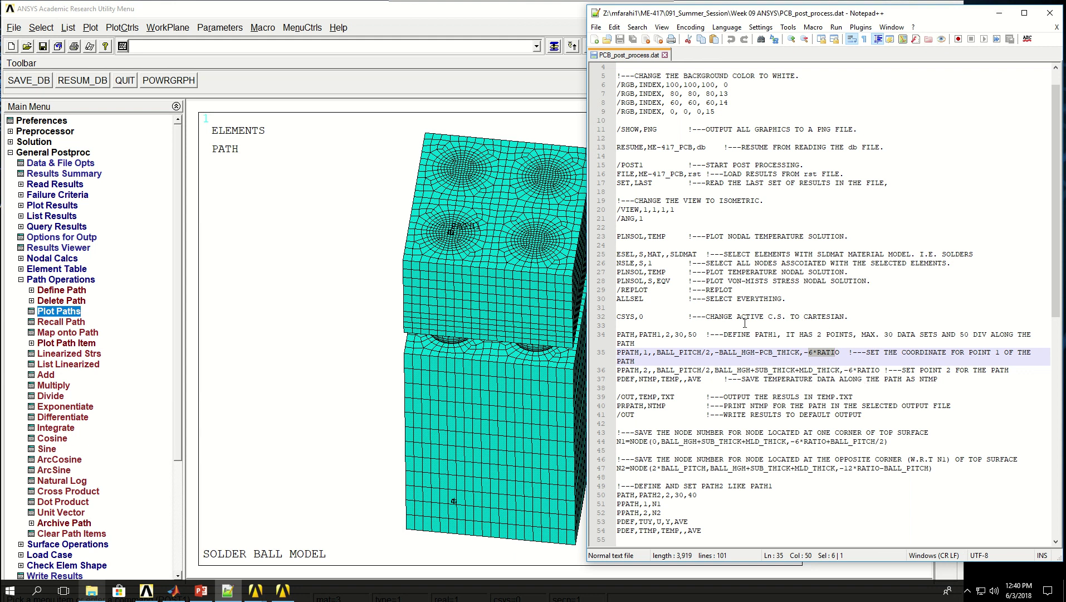
Run the script's PDEF,NTMP,TEMP,,AVE line in ANSYS to save the temperature data along the path as NTMP.
click(646, 388)
key(shift+Up)
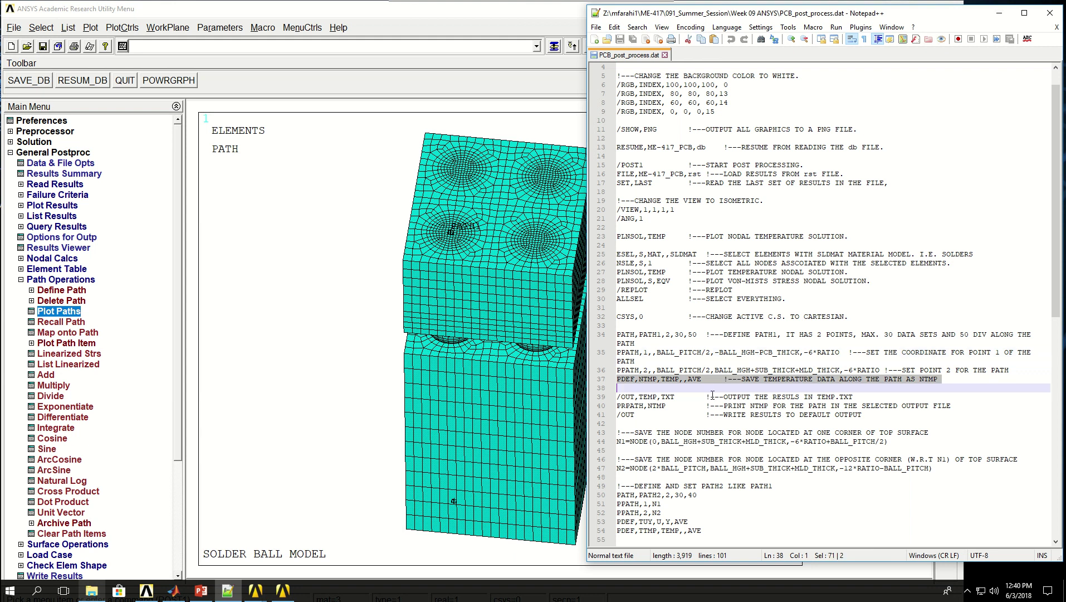
right_click(744, 383)
click(783, 165)
right_click(376, 42)
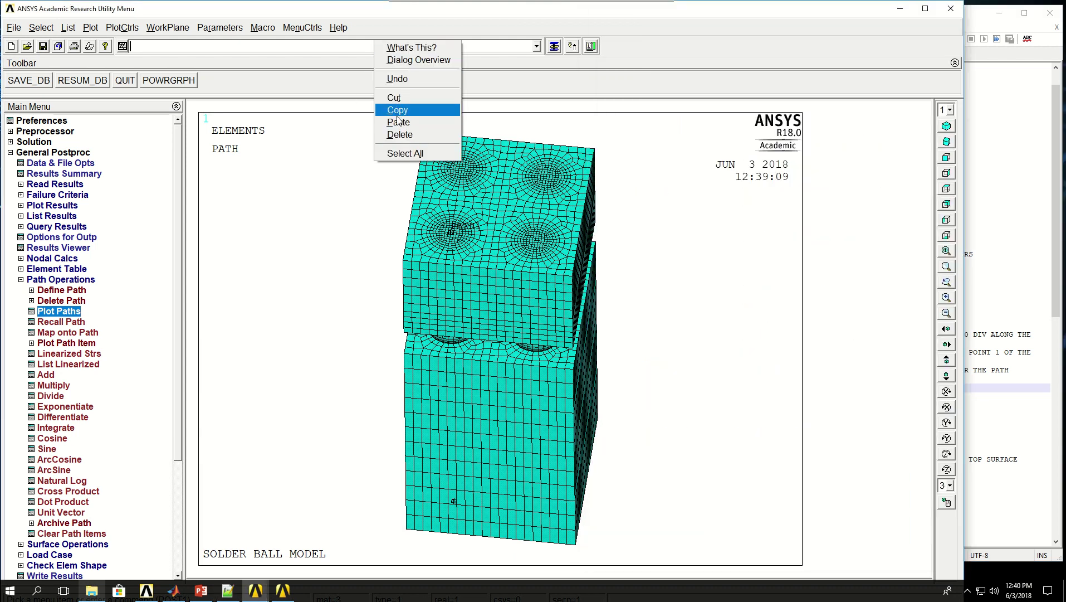
click(398, 122)
key(Return)
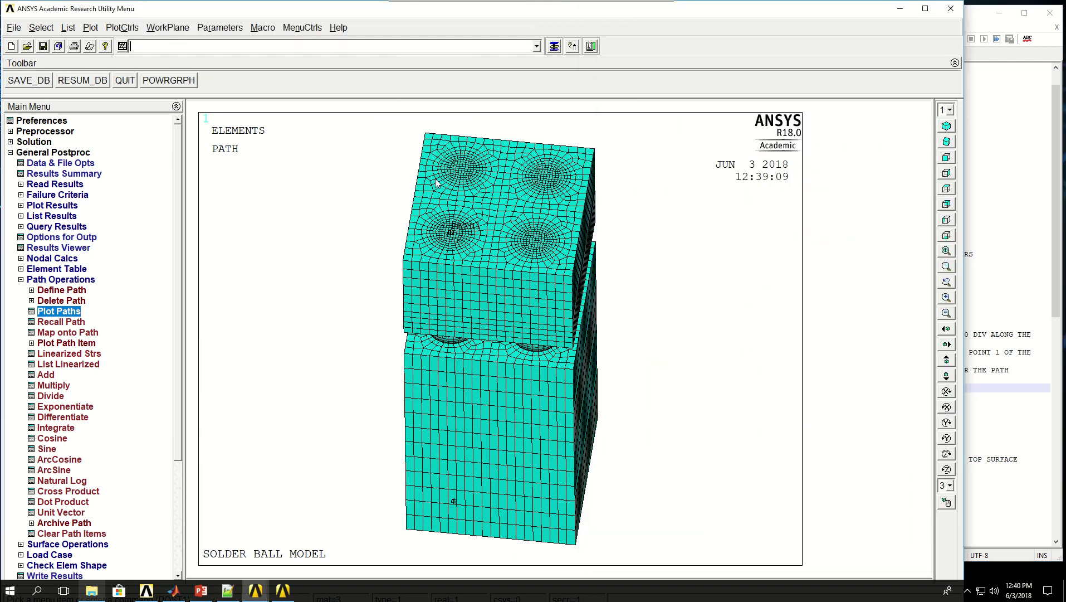
Plot the path item NTMP on a graph against the distance along the path.
click(57, 344)
click(71, 355)
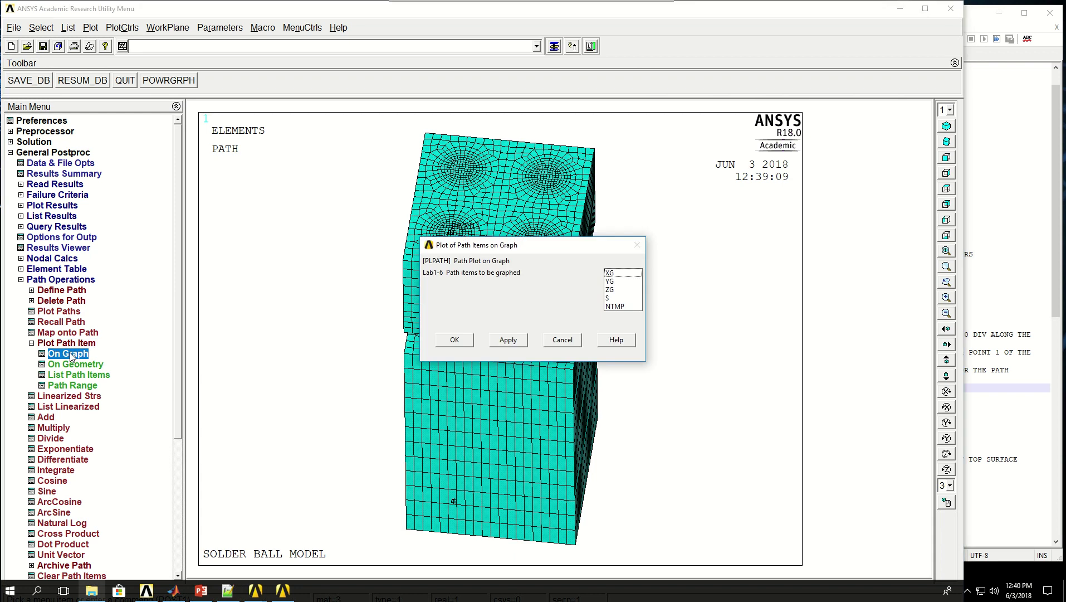
click(625, 307)
click(455, 341)
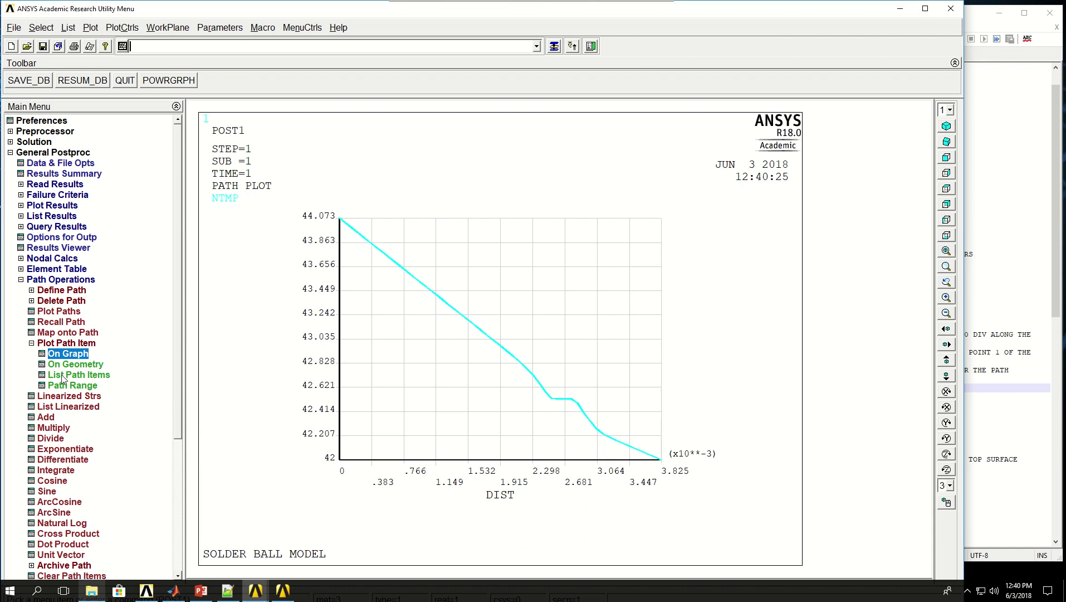
List the NTMP values along the path with the command PRPATH,NTMP.
text(PRPATH)
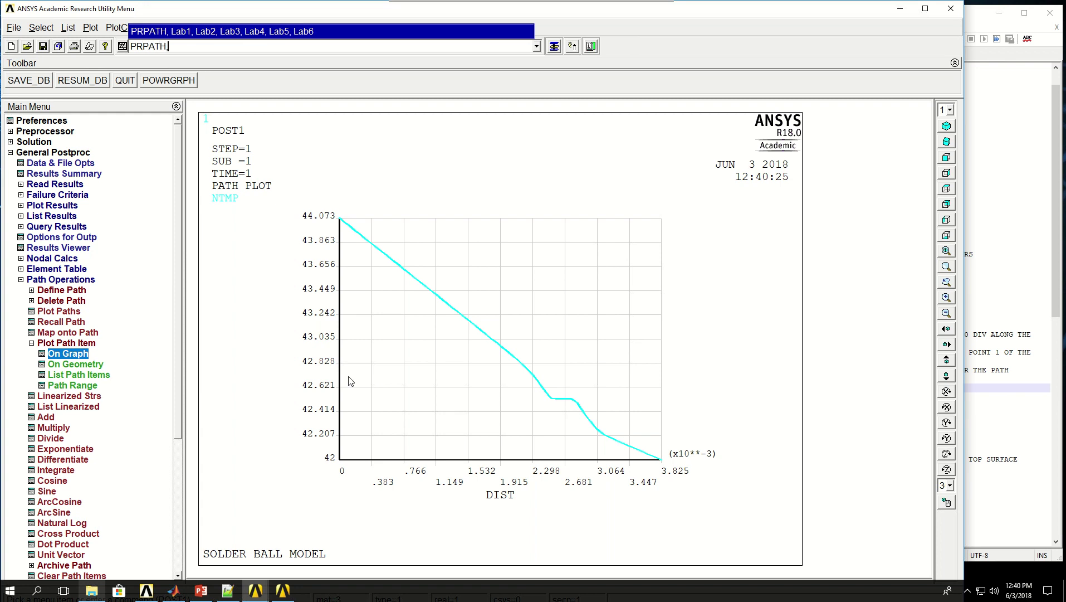
text(,NTMP)
key(BackSpace)
key(BackSpace)
text(MP)
key(Return)
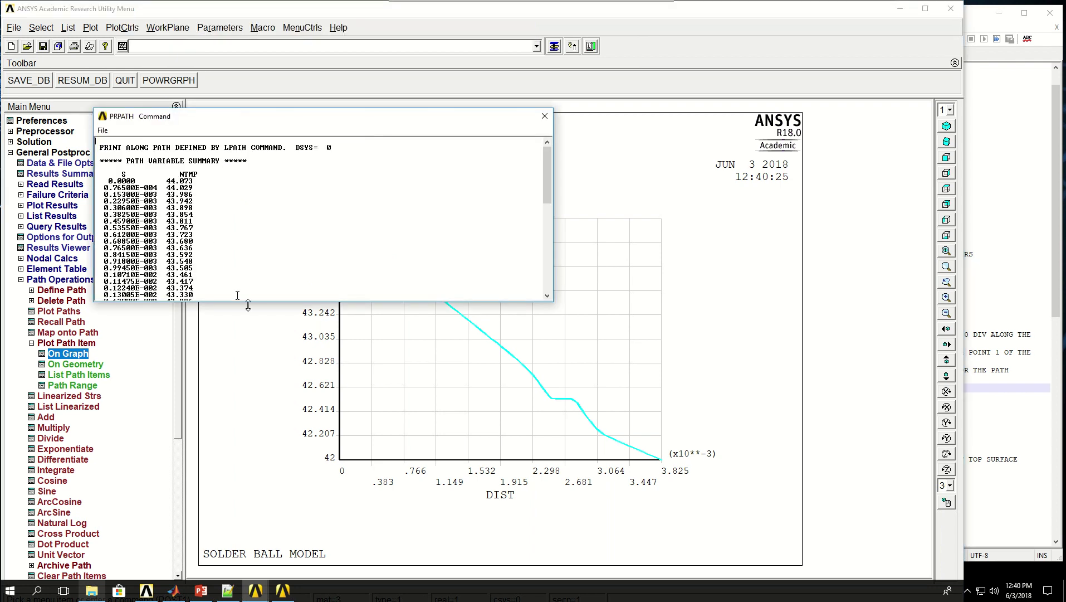